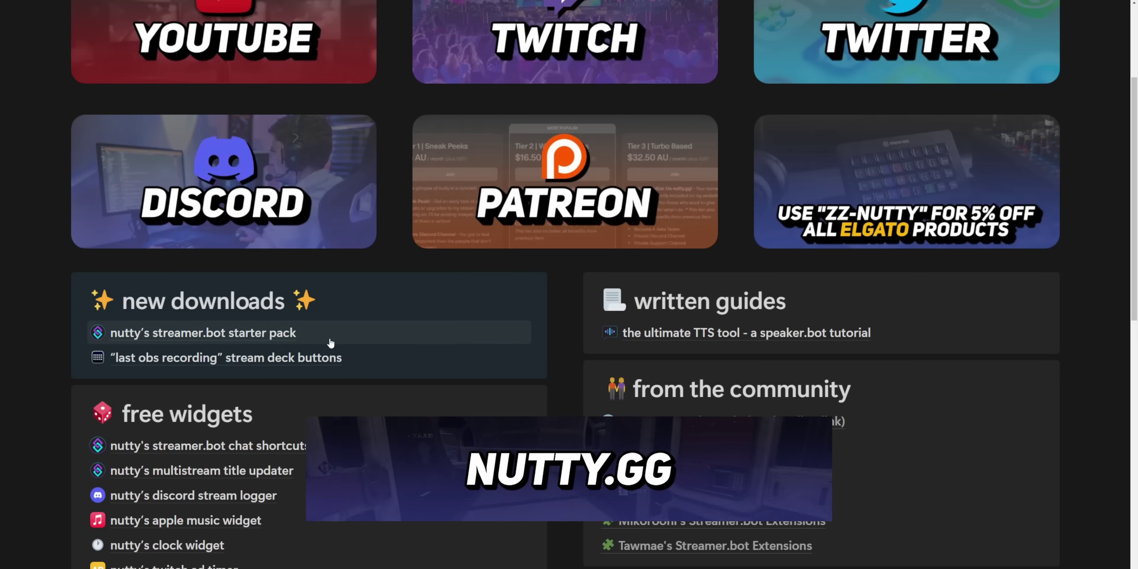
Open the page for nutty's streamer.bot starter pack and look through its introduction
left_click(271, 342)
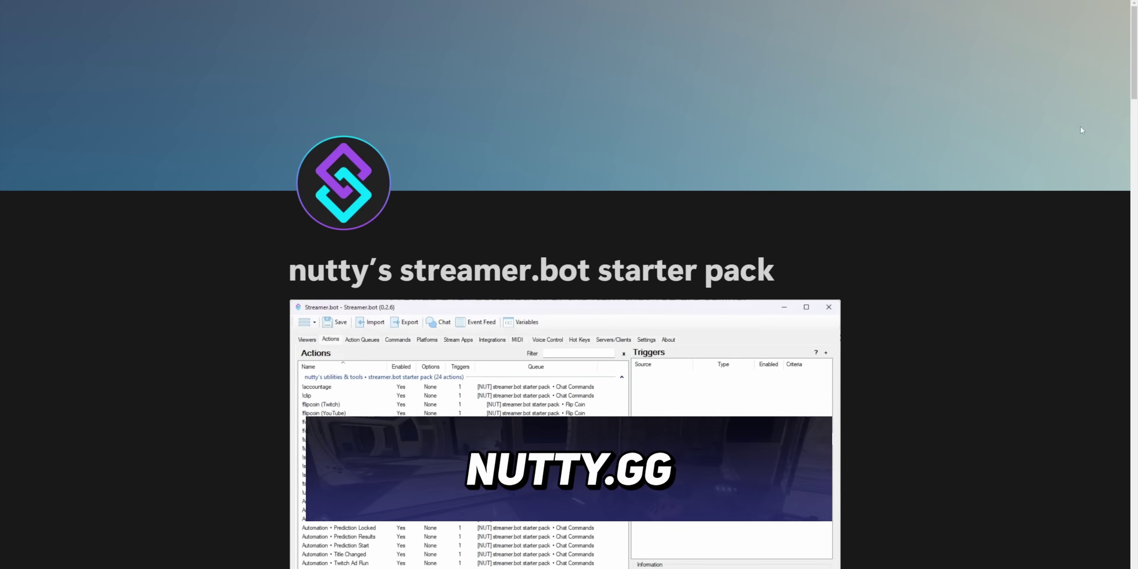
scroll(967, 133, "down", 2)
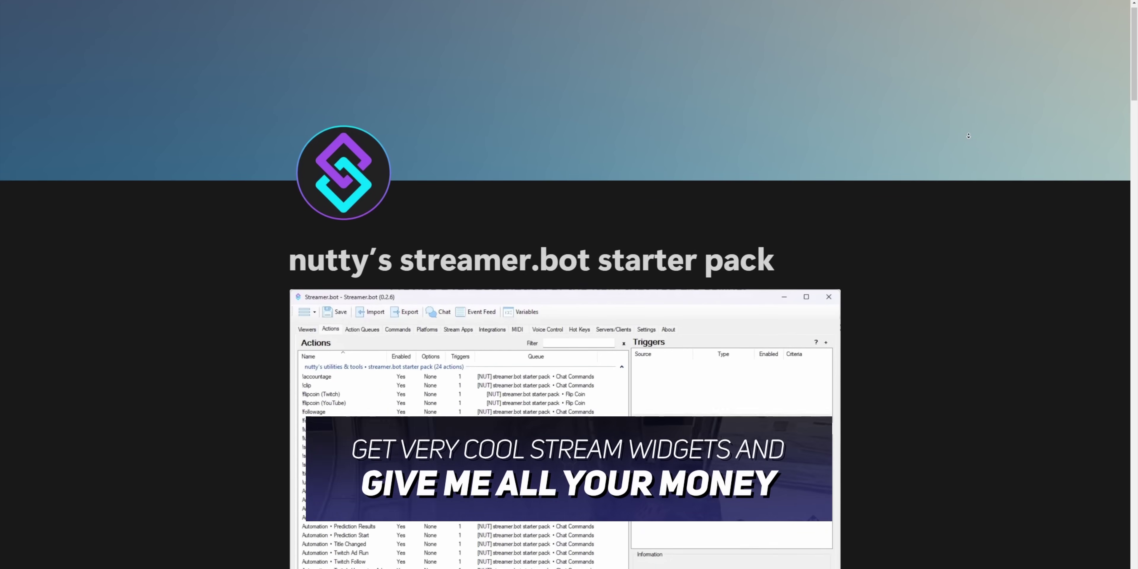
scroll(967, 142, "down", 3)
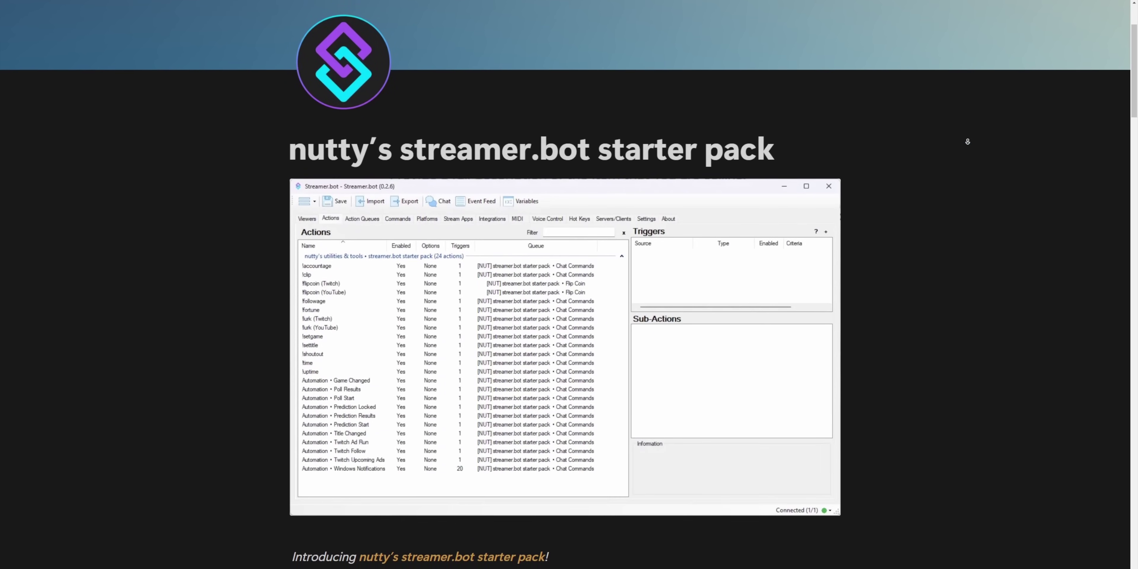
scroll(967, 141, "down", 3)
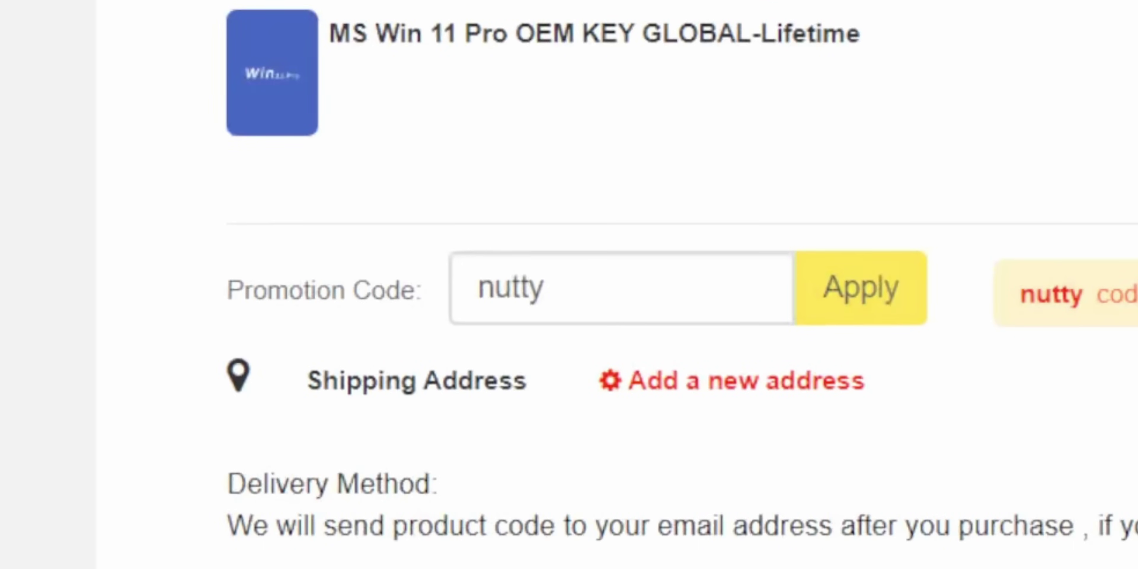
Apply the promotion code "nutty" to the MS Win 11 Pro OEM key order
left_click(861, 289)
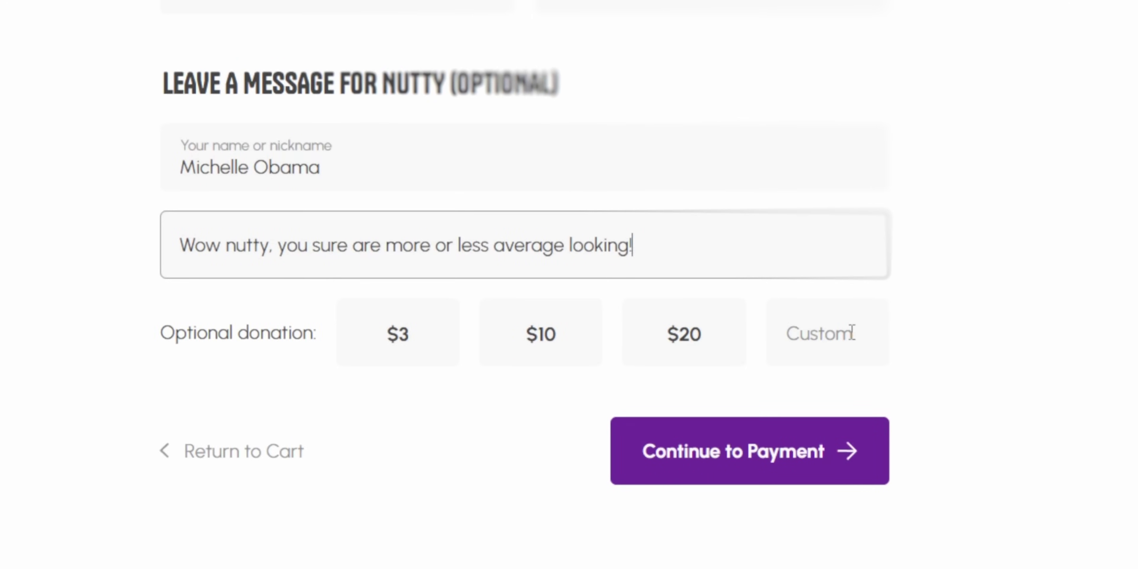
Enter a custom donation amount and complete the checkout for the streamer.bot starter pack
left_click(851, 332)
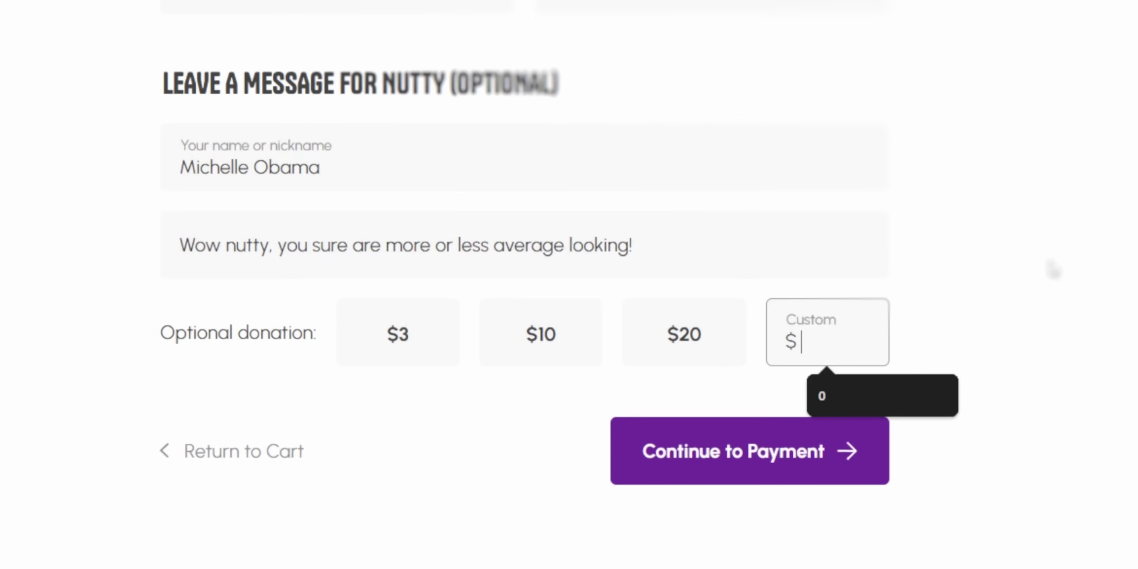
type("2.")
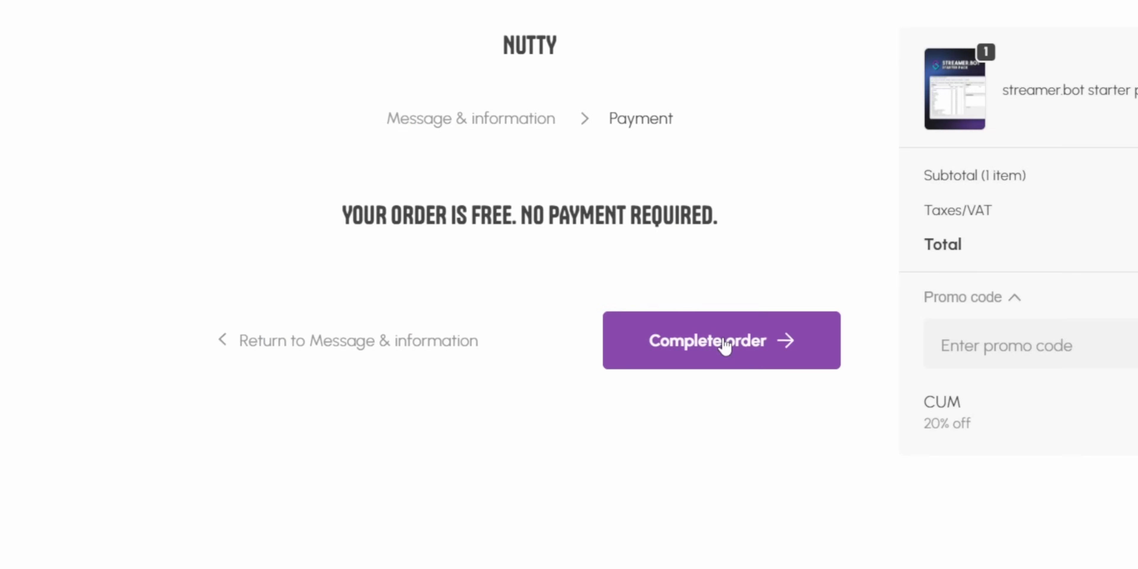
left_click(724, 343)
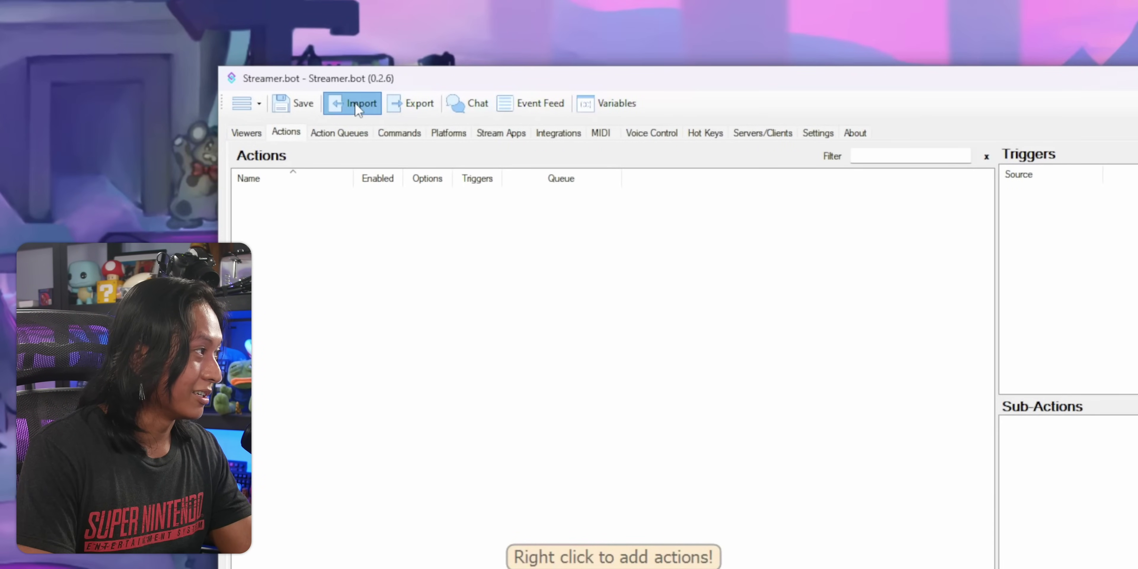
Load nuttys-streamer-bot-starter-pack-v1.0.1.nut from File Explorer as Streamer.bot's import string, and close the import without running it
left_click(357, 104)
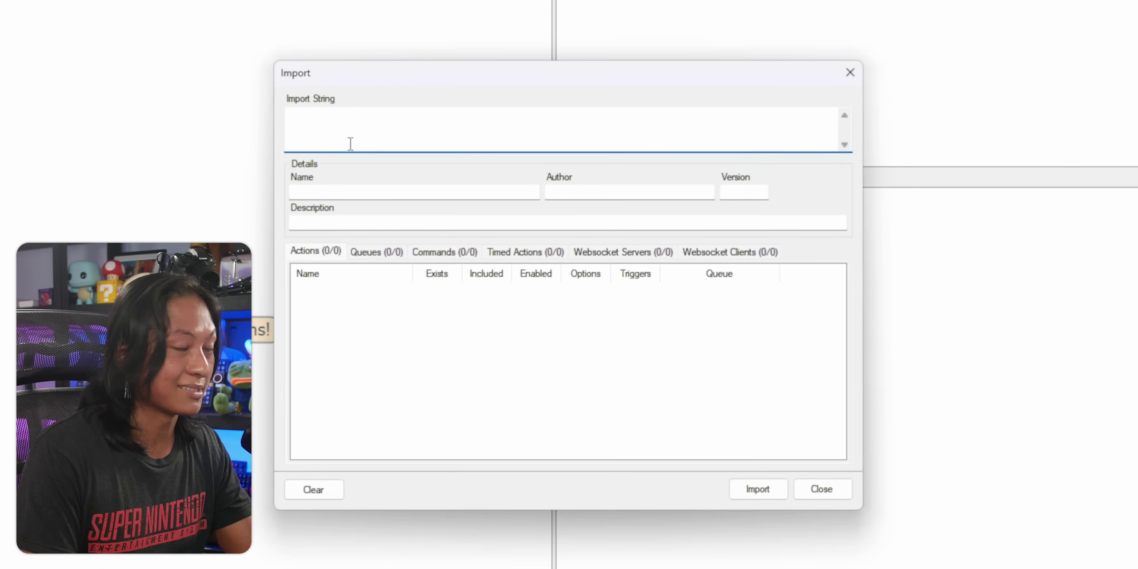
key("alt+Tab")
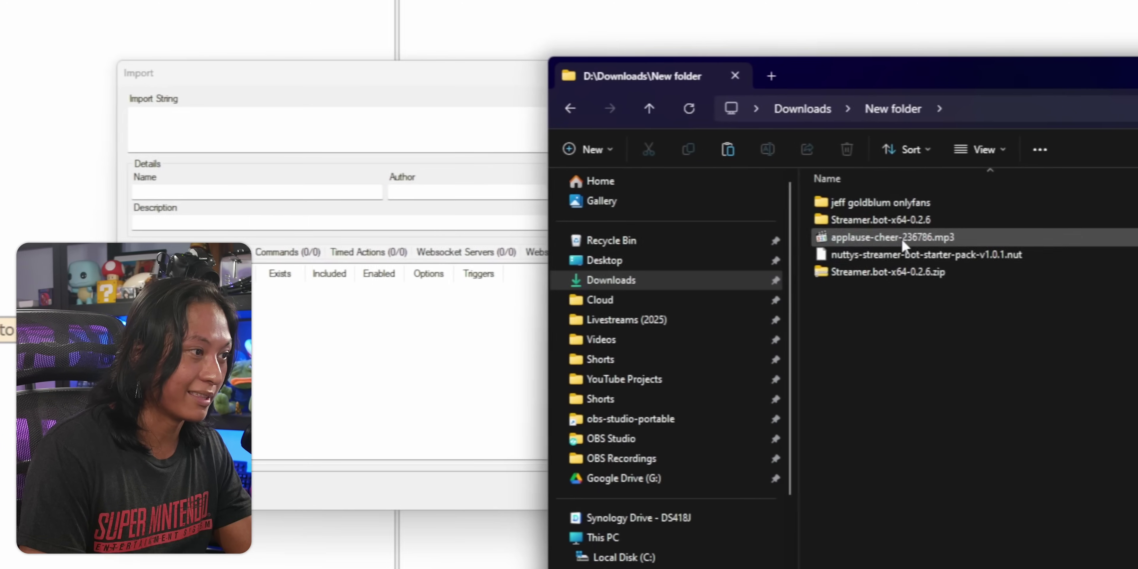
left_click(945, 261)
left_click_drag(924, 260, 261, 148)
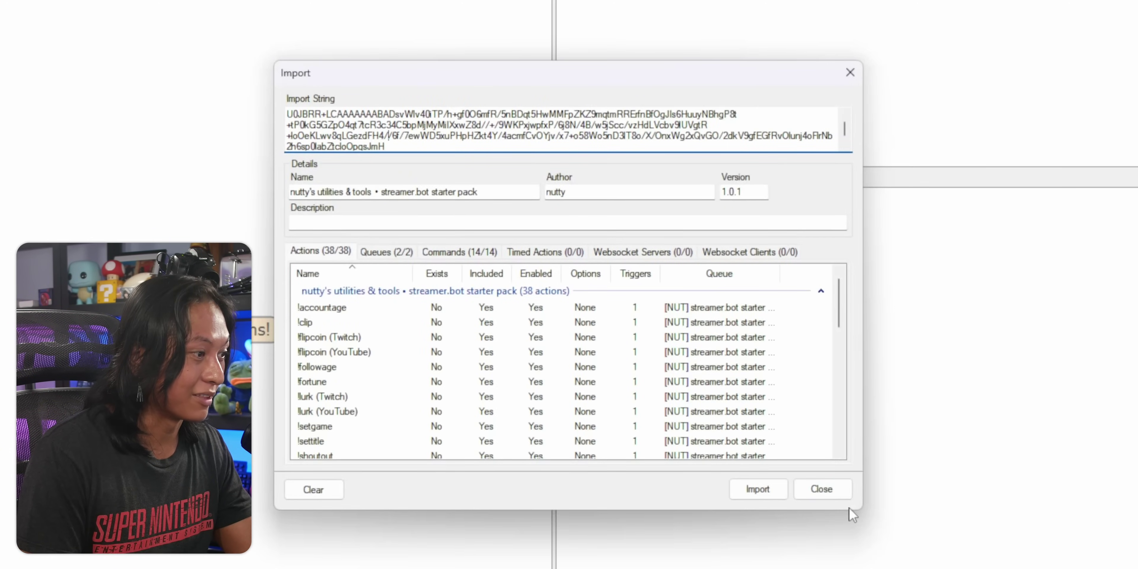
left_click(847, 490)
Switch to File Explorer, open nuttys-streamer-bot-starter-pack-v1.0.1.nut in Notepad++ and select its entire text for copying
key("alt+Tab")
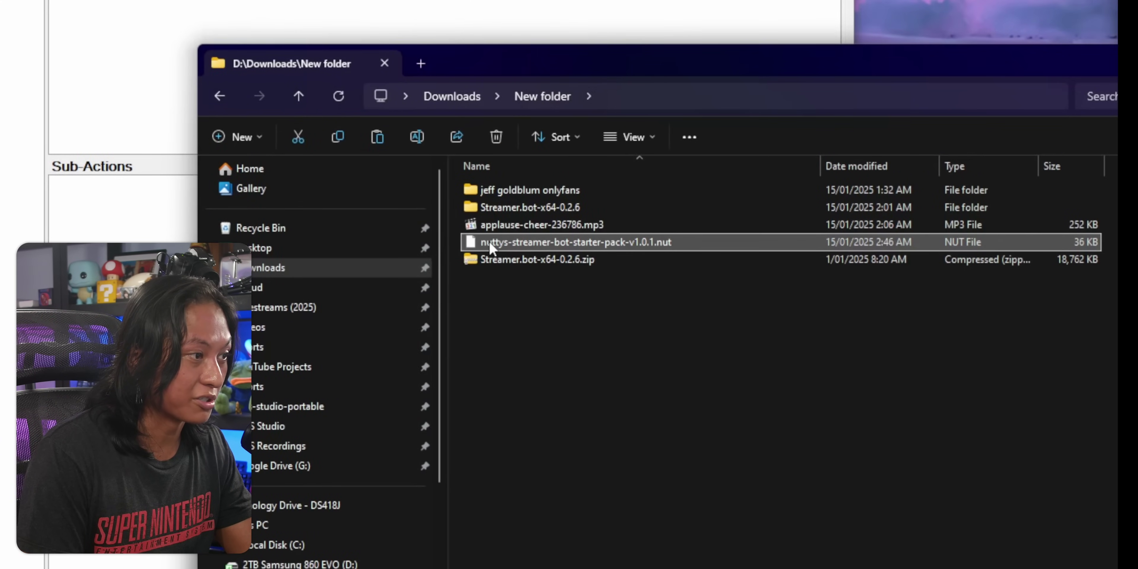
right_click(486, 244)
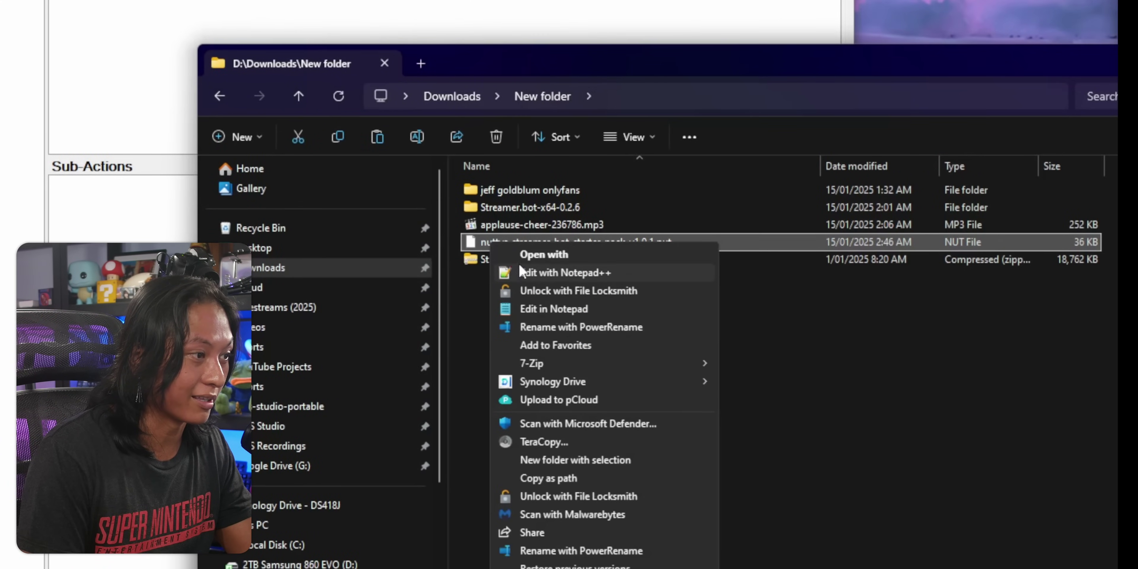
left_click(534, 274)
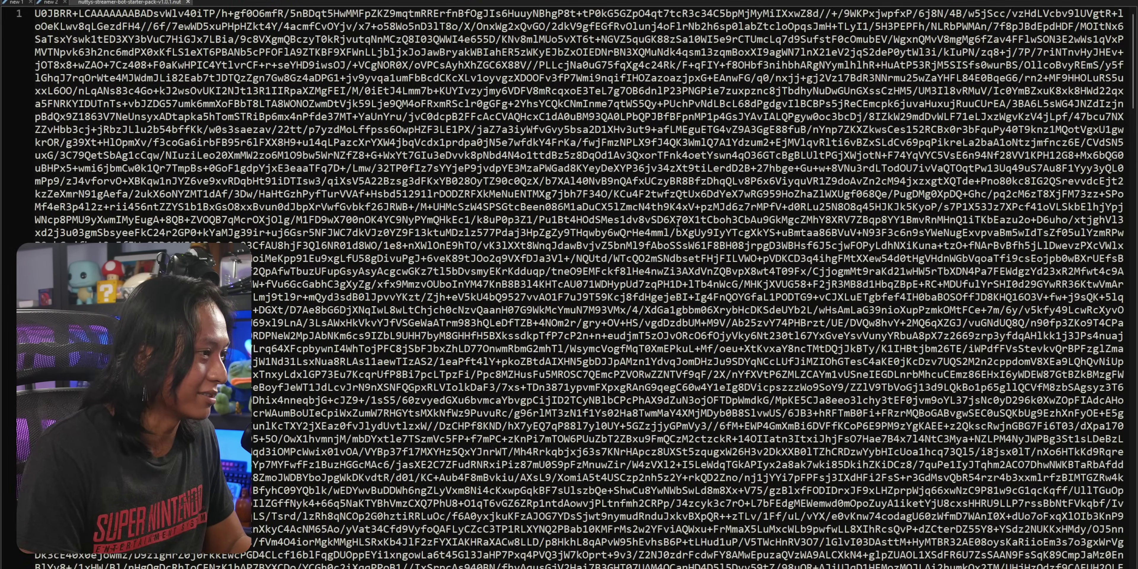
key("ctrl+a")
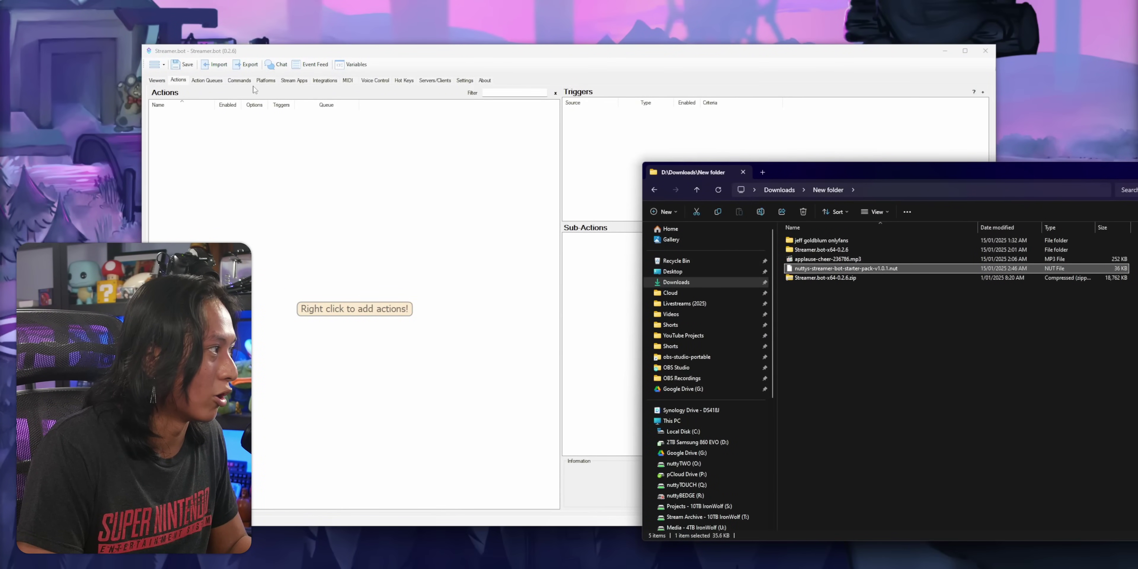
Paste the copied text as a new import string in Streamer.bot, review its contents and import the starter pack
left_click(227, 68)
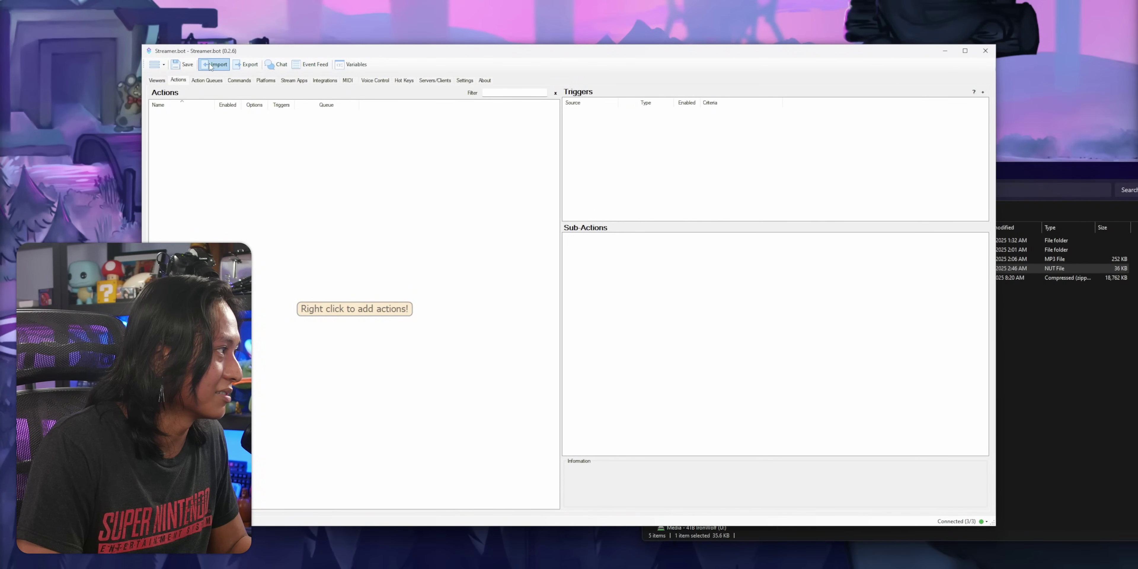
left_click(227, 68)
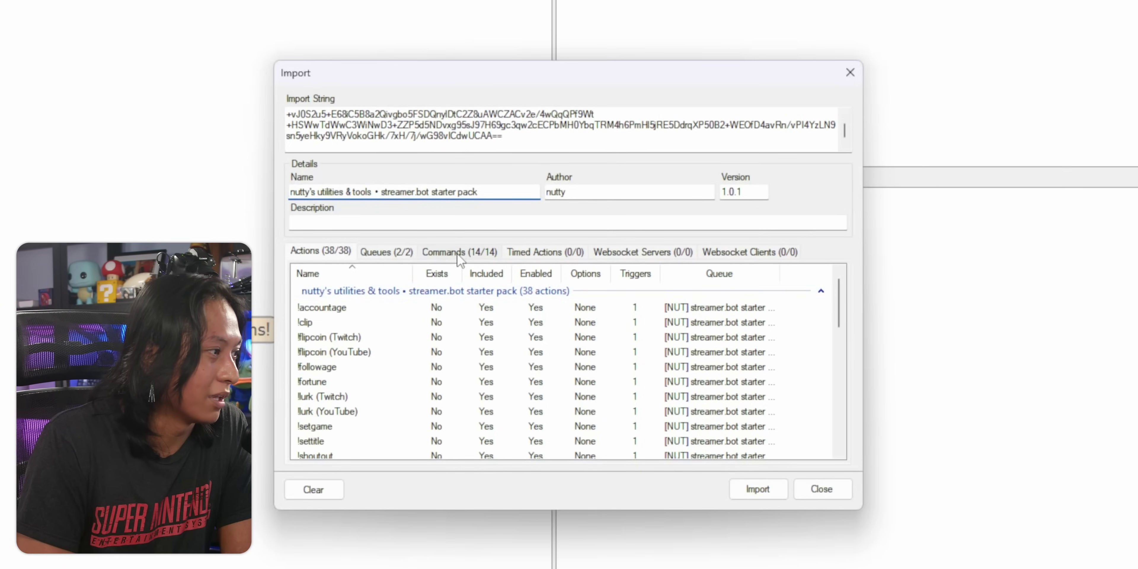
left_click(444, 251)
left_click(389, 252)
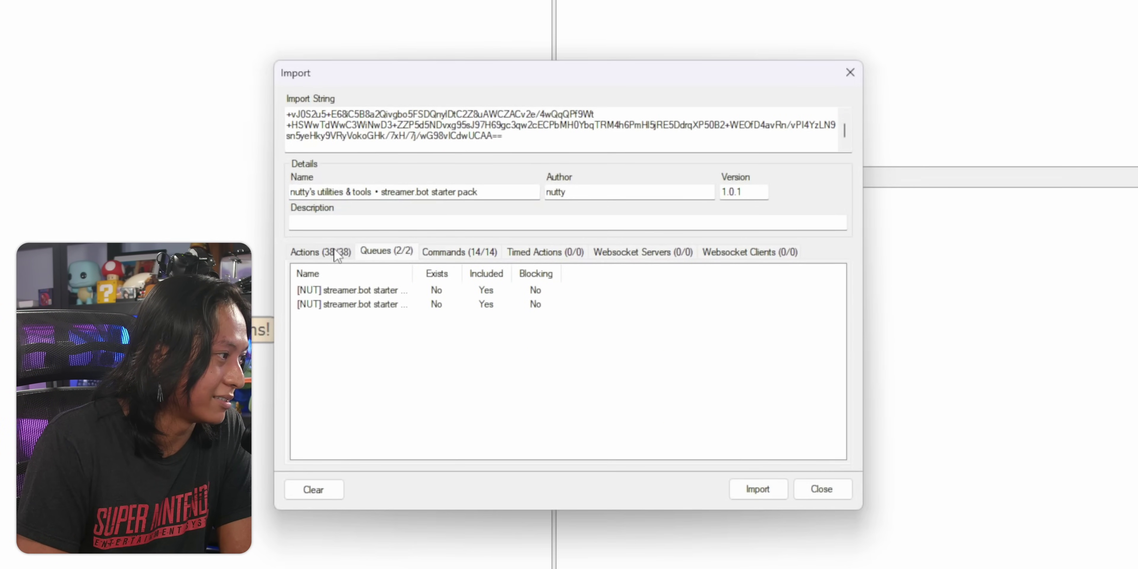
left_click(338, 252)
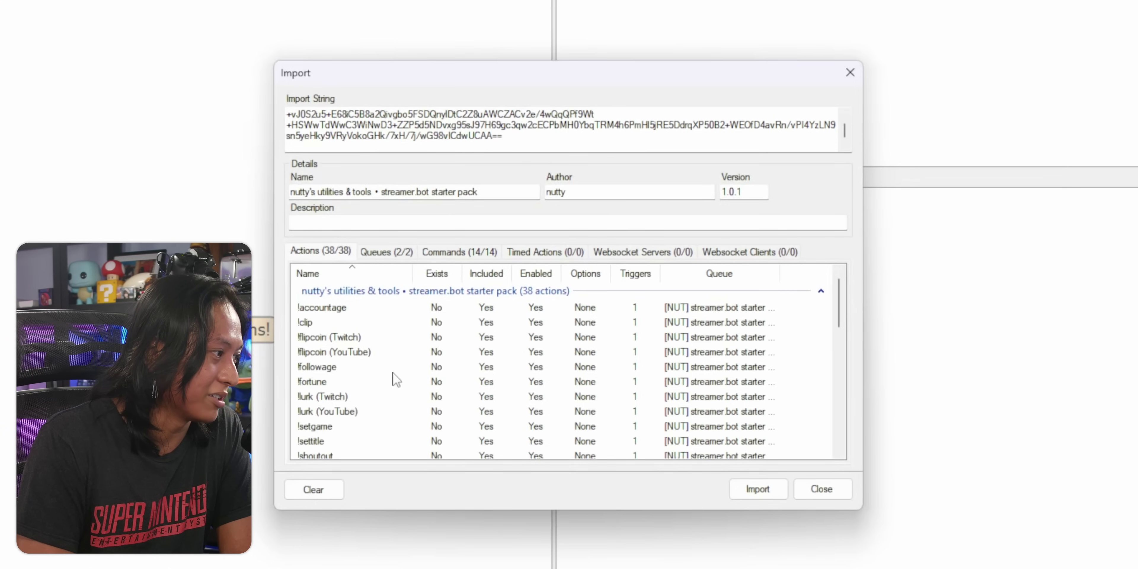
scroll(544, 455, "down", 4)
scroll(521, 444, "down", 3)
left_click(772, 494)
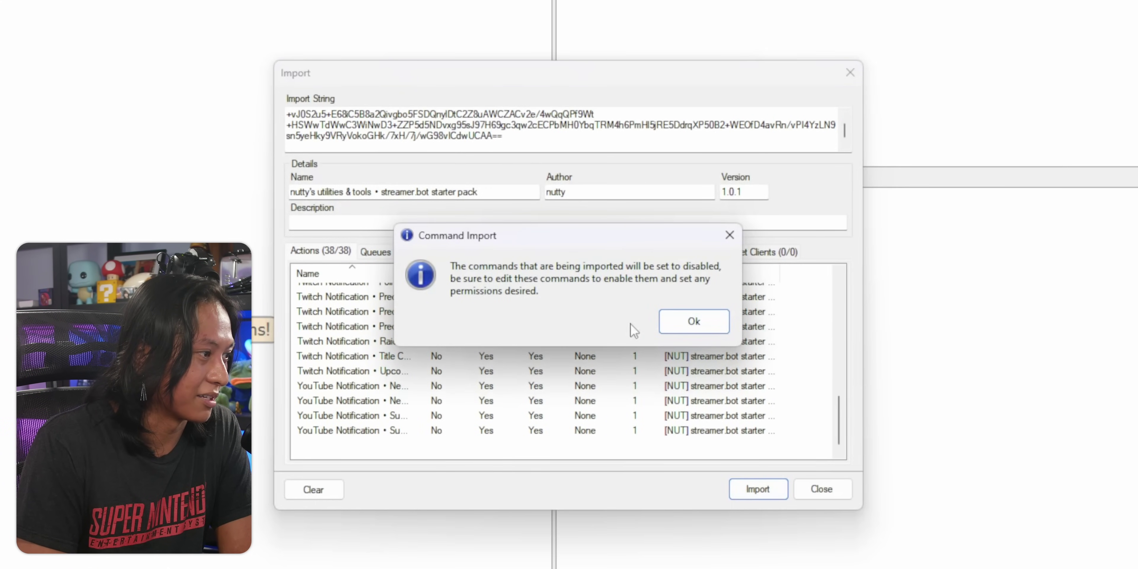
left_click(693, 321)
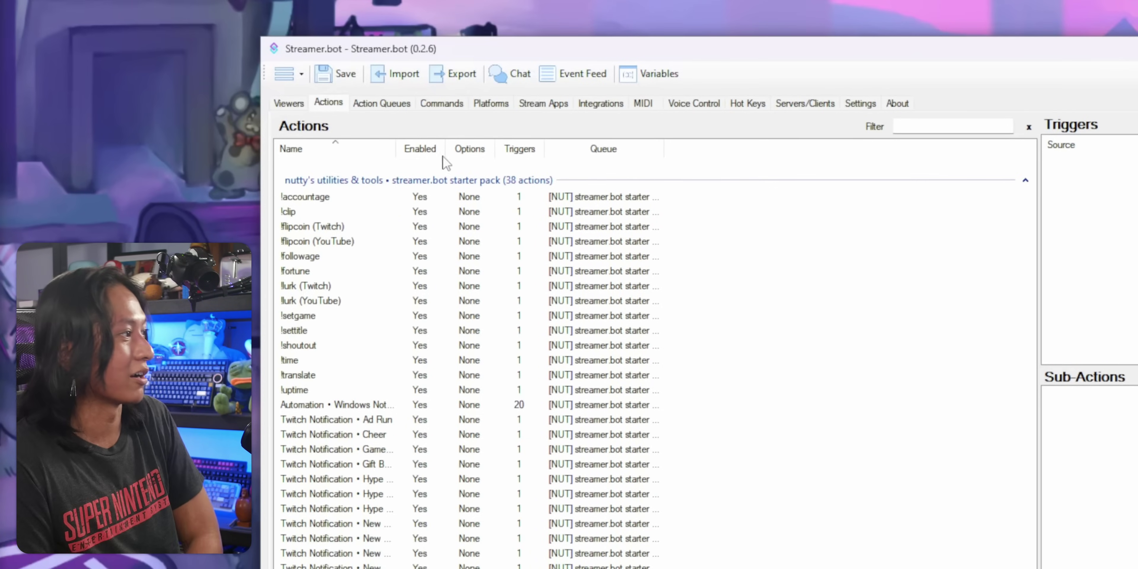
Enable all commands in the "nutty's utilities & tools • streamer.bot starter pack" group
left_click(440, 104)
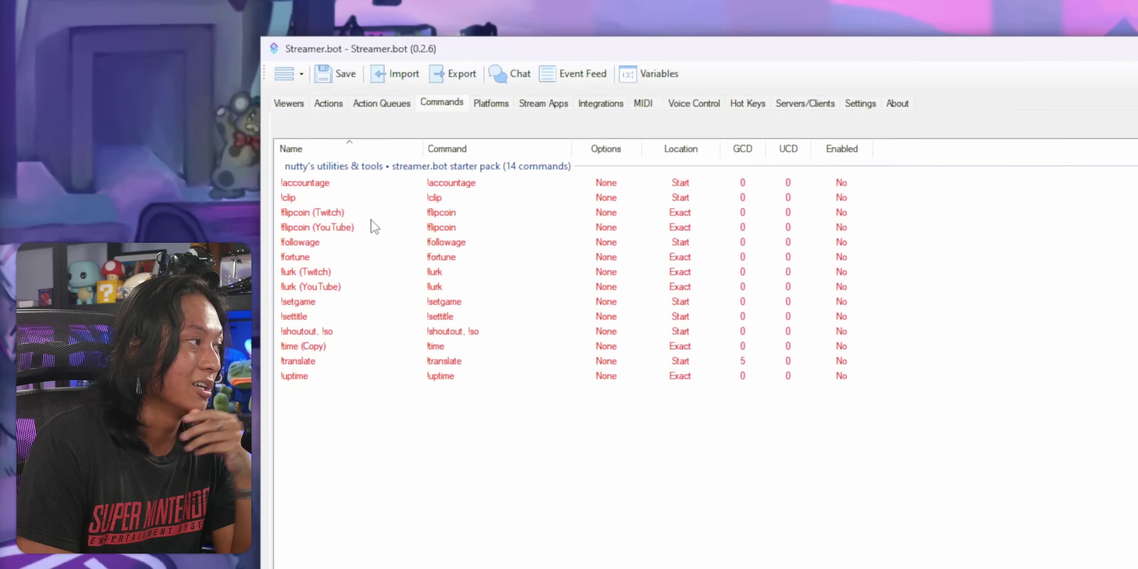
right_click(407, 170)
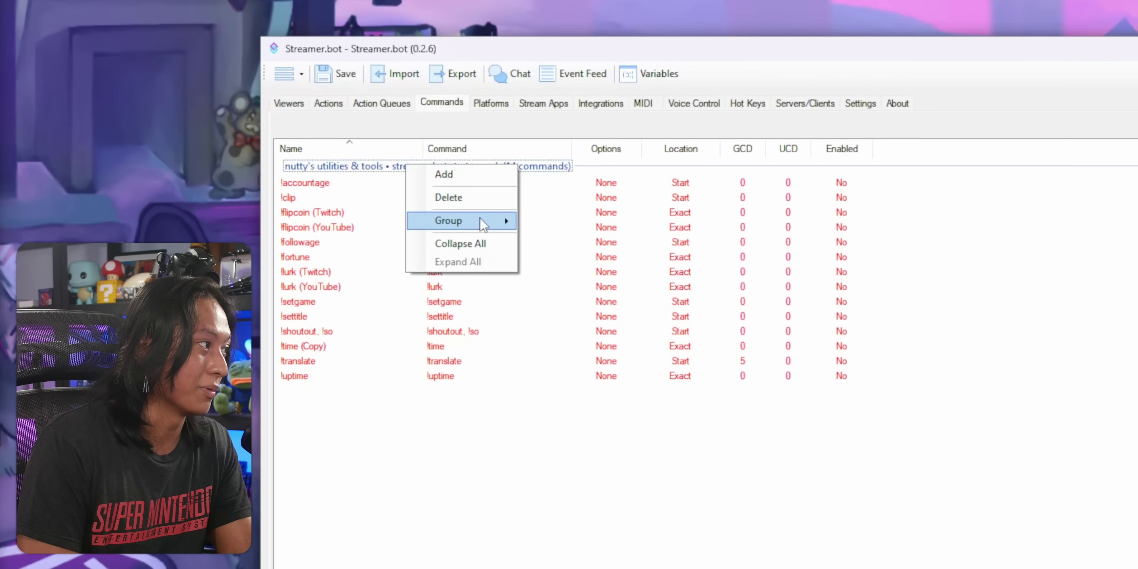
mouse_move(482, 221)
left_click(570, 246)
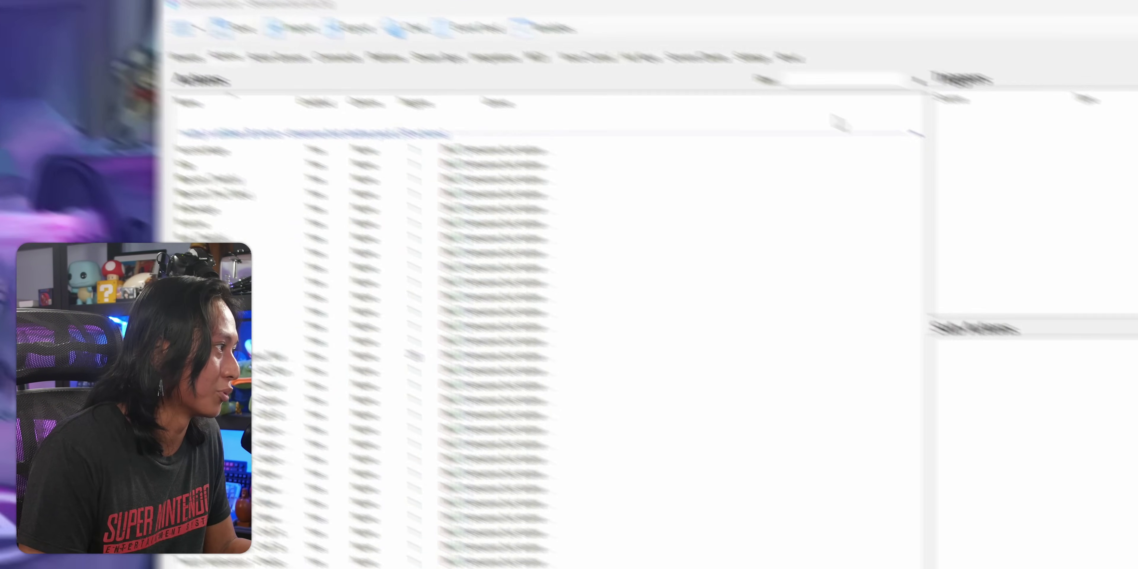
Open the Streamer.bot chat, send the !accountage command and widen the chat window
left_click(473, 27)
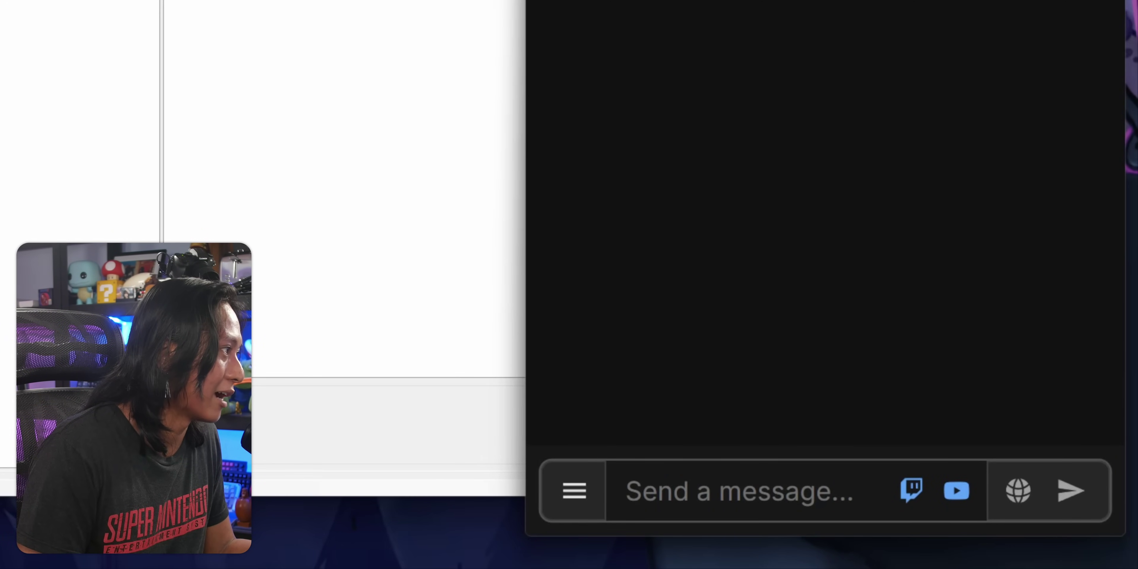
type("!")
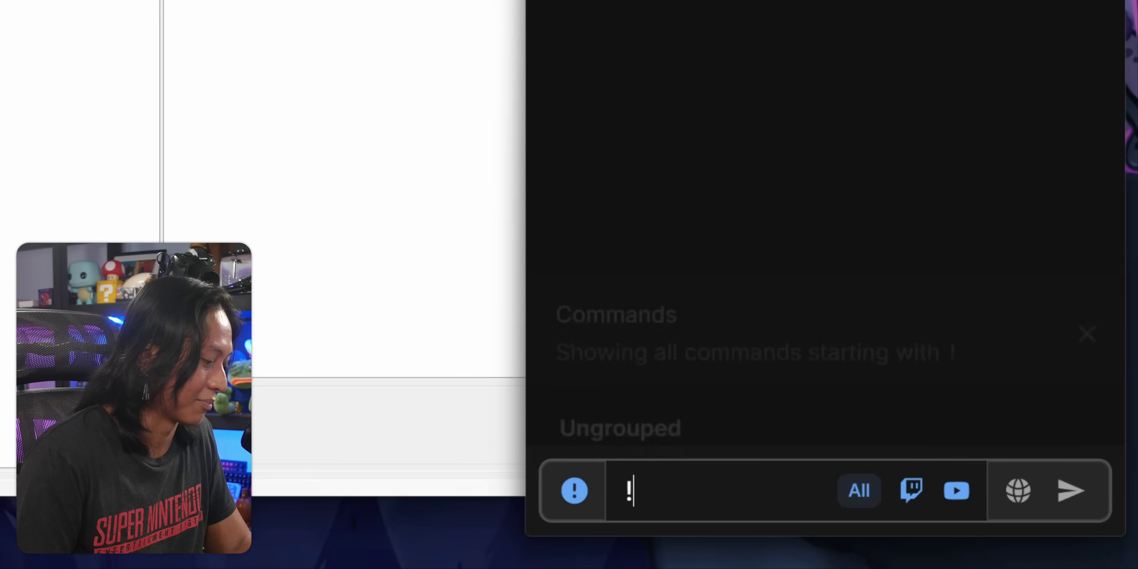
type("accounta")
key("ctrl+BackSpace")
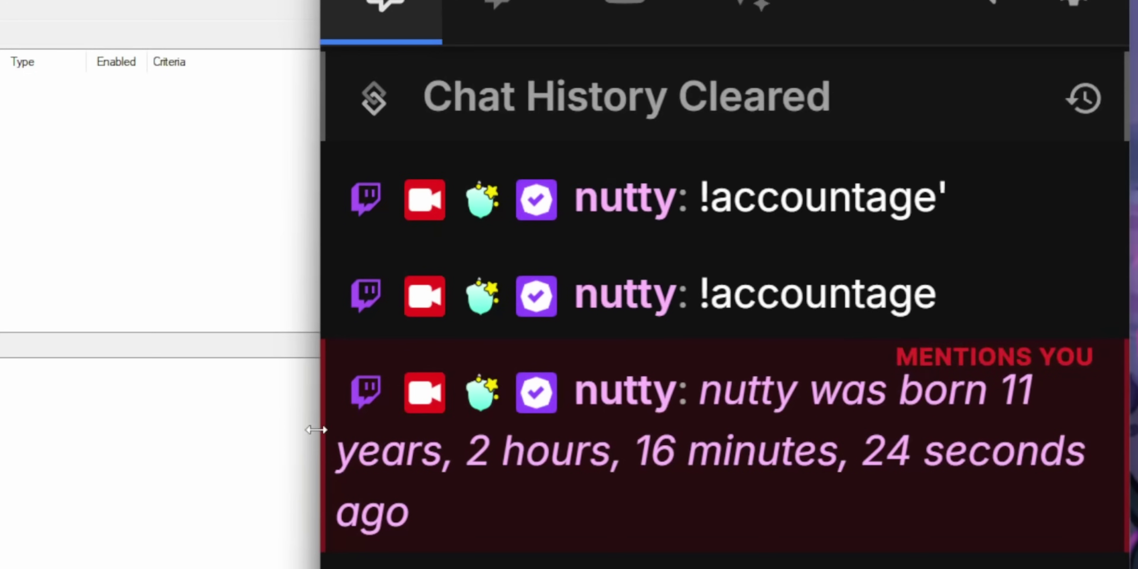
left_click_drag(525, 401, 391, 404)
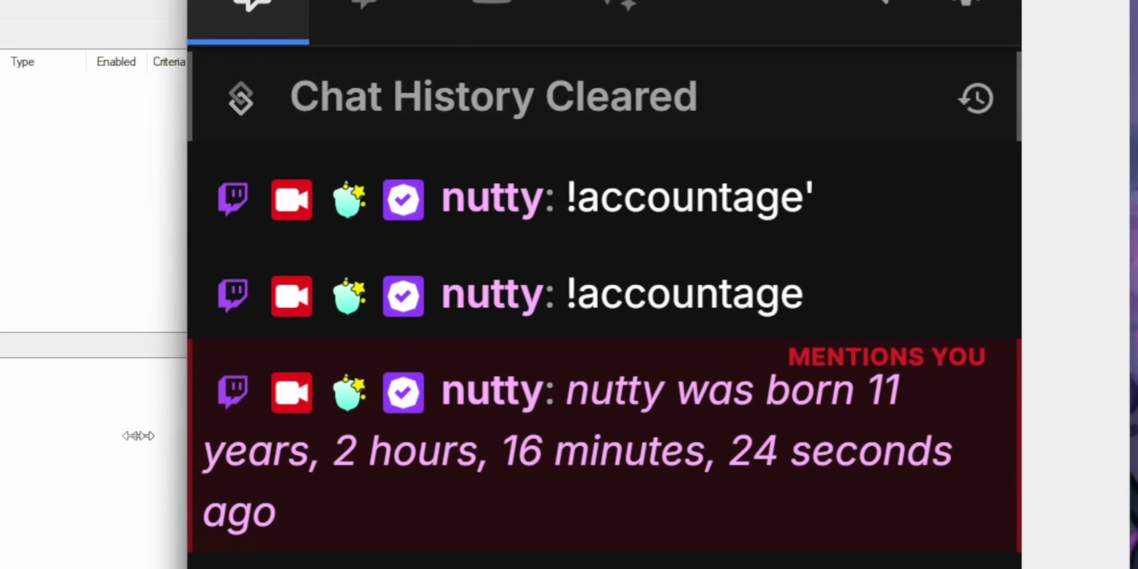
left_click_drag(139, 436, 13, 437)
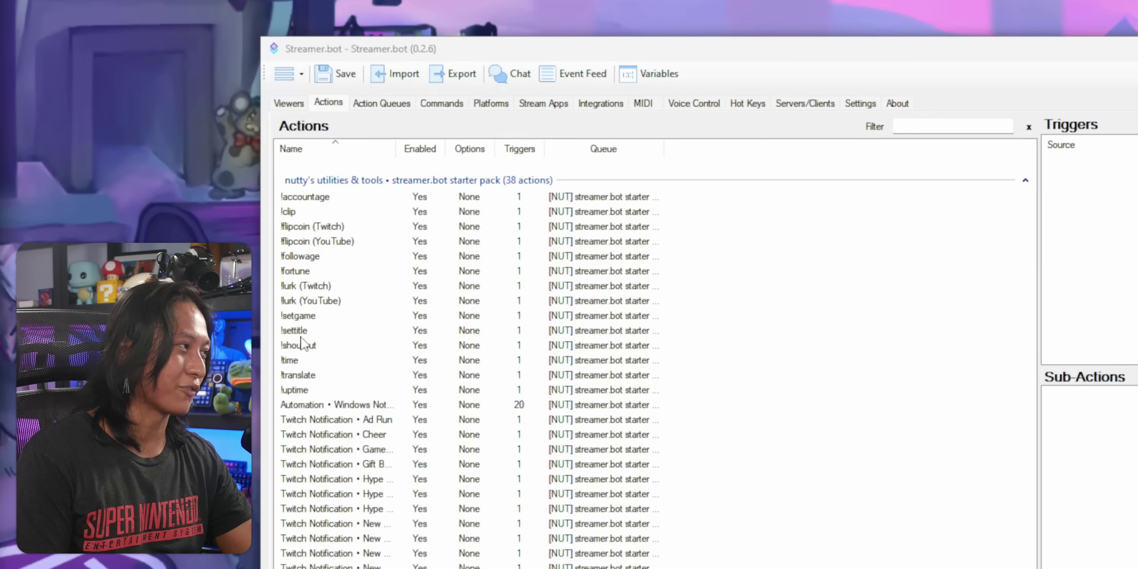
Bring up the chat and send the command !settitle HELLO PEOPLE OF YOUTUBE to the selected platforms
left_click(308, 331)
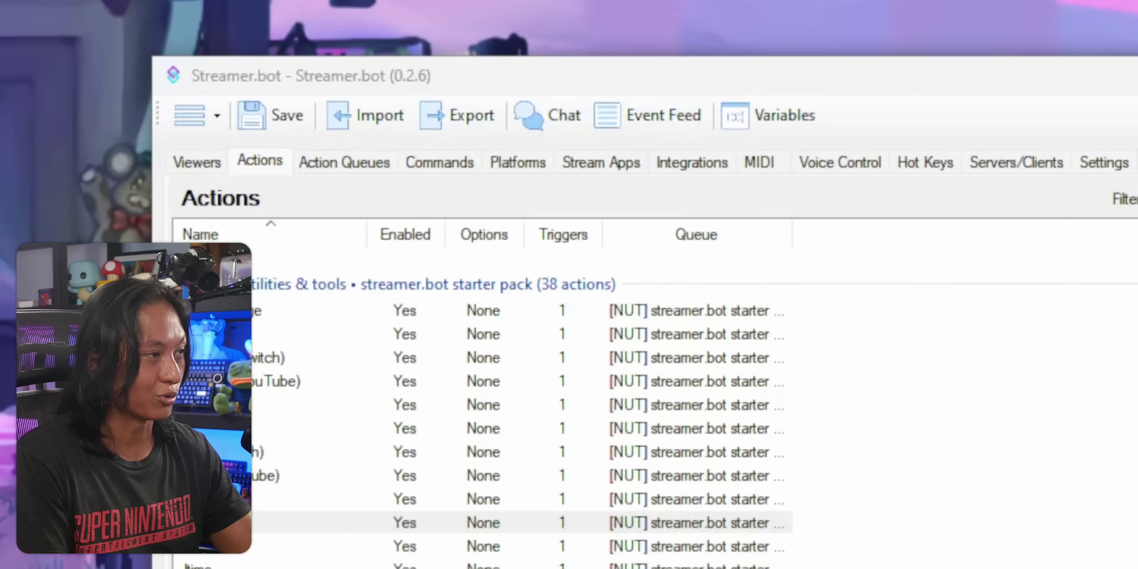
left_click(541, 119)
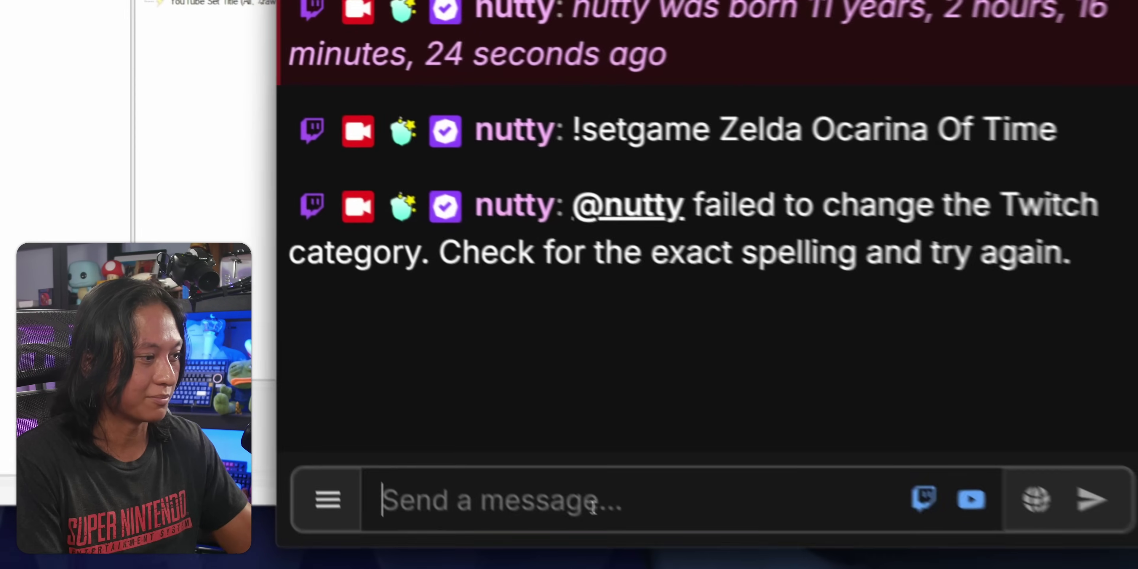
type("!sett")
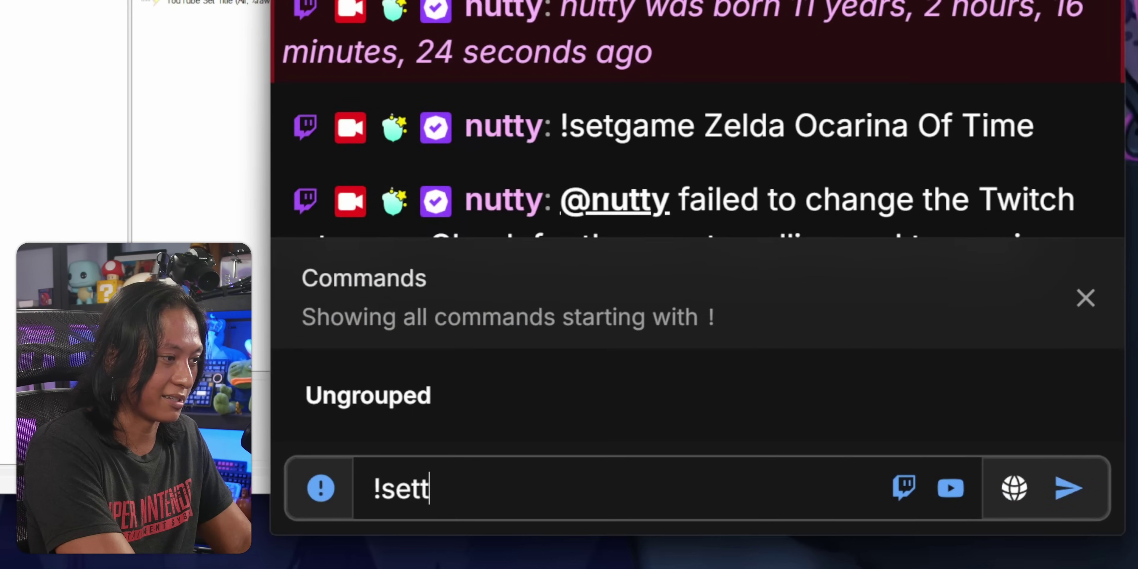
type("itle ")
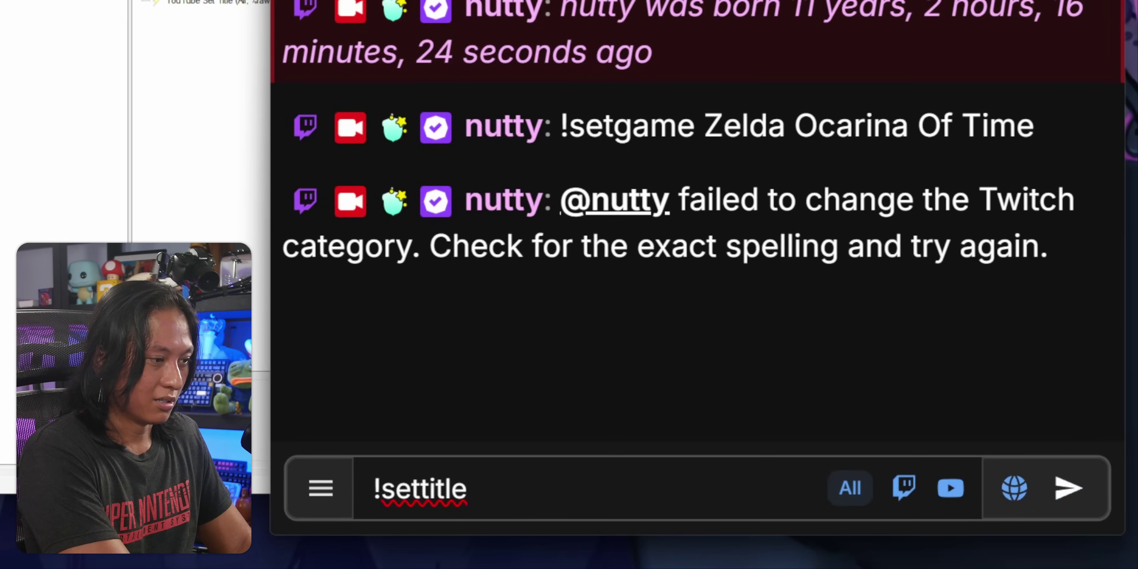
type("HELLO P")
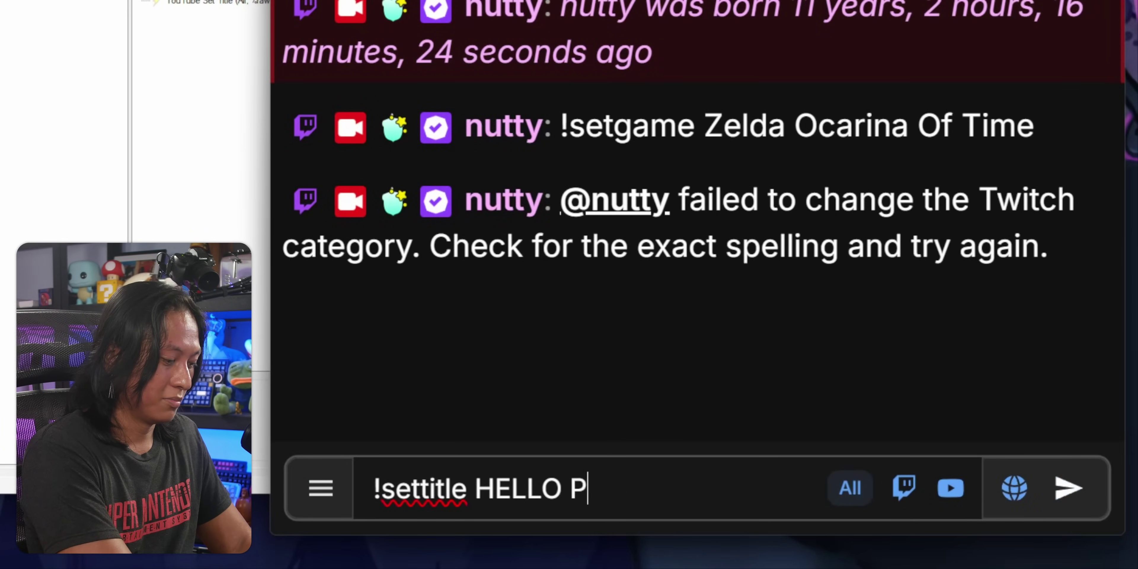
type("EOPLE OF YOUTUBW")
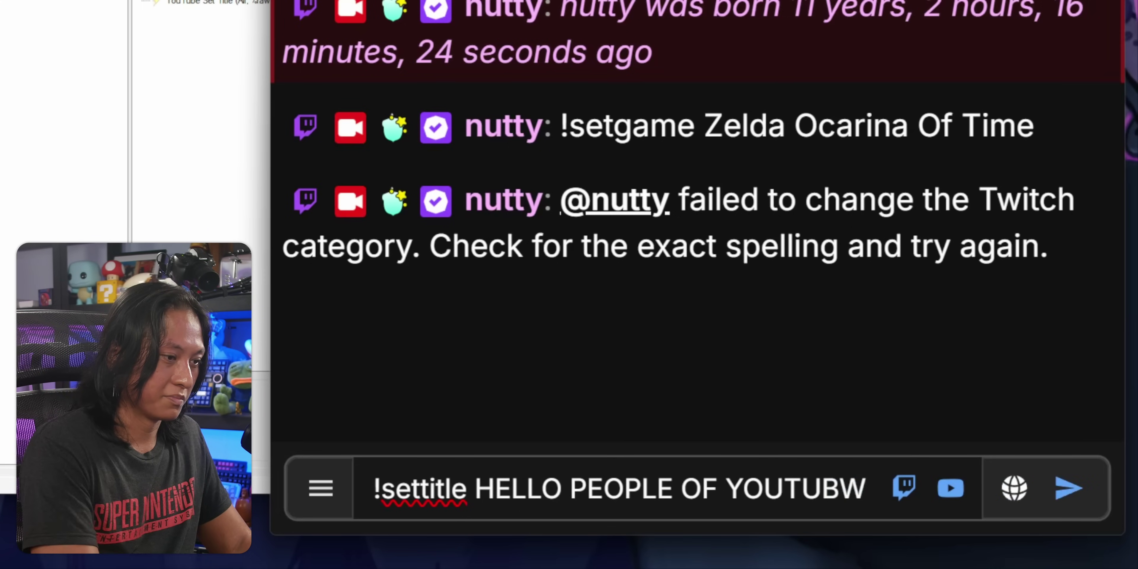
key("BackSpace")
type("E")
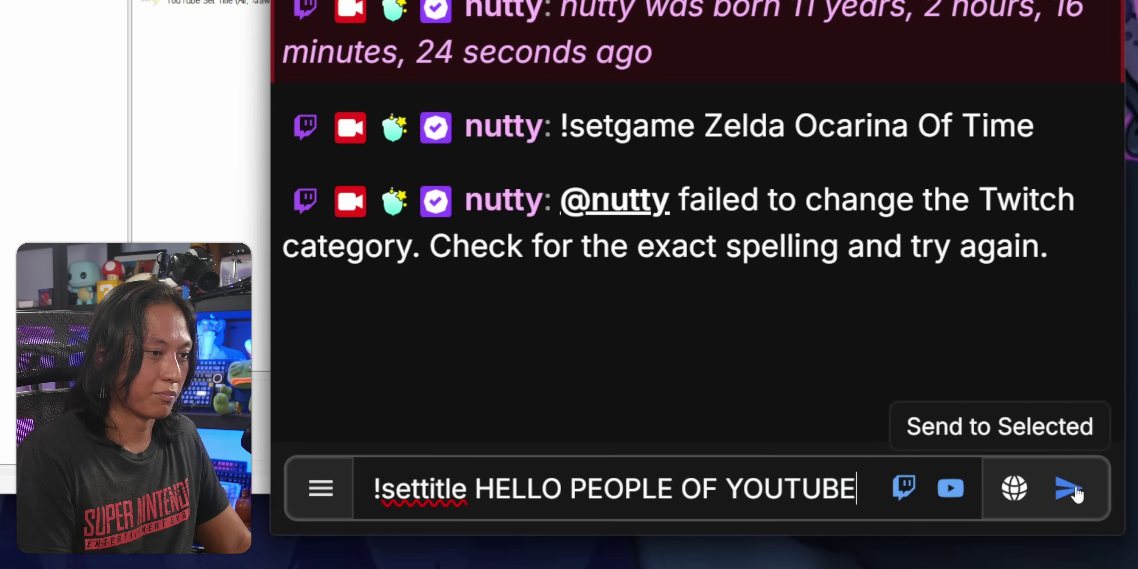
left_click(1067, 488)
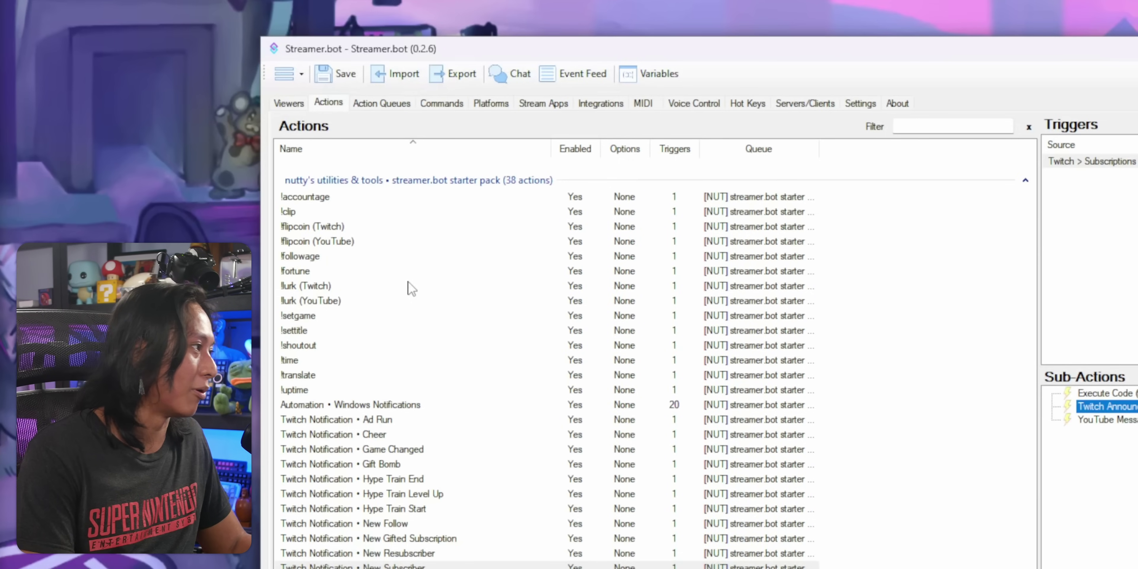
Look through the starter pack's Twitch Notification actions from Ad Run to Upcoming Ads and its YouTube Notification actions
left_click(380, 420)
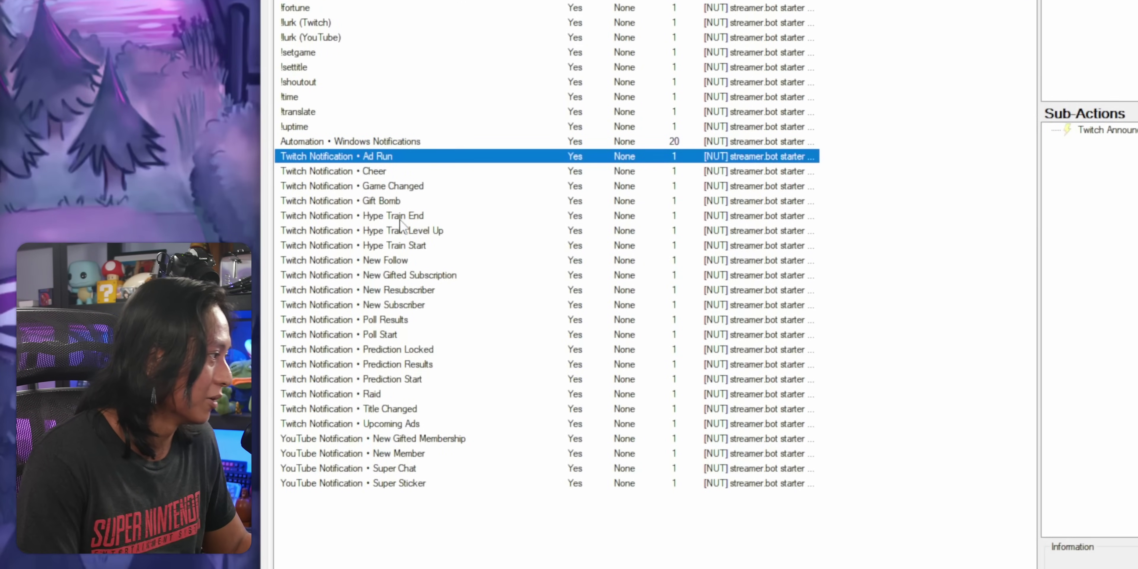
left_click(318, 425, "shift")
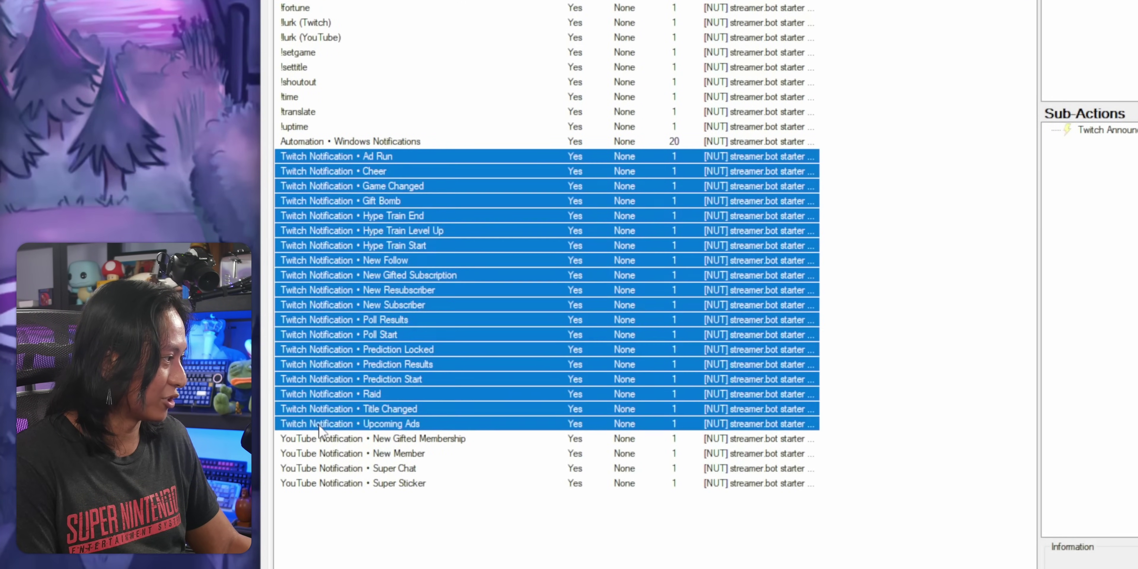
left_click(353, 556)
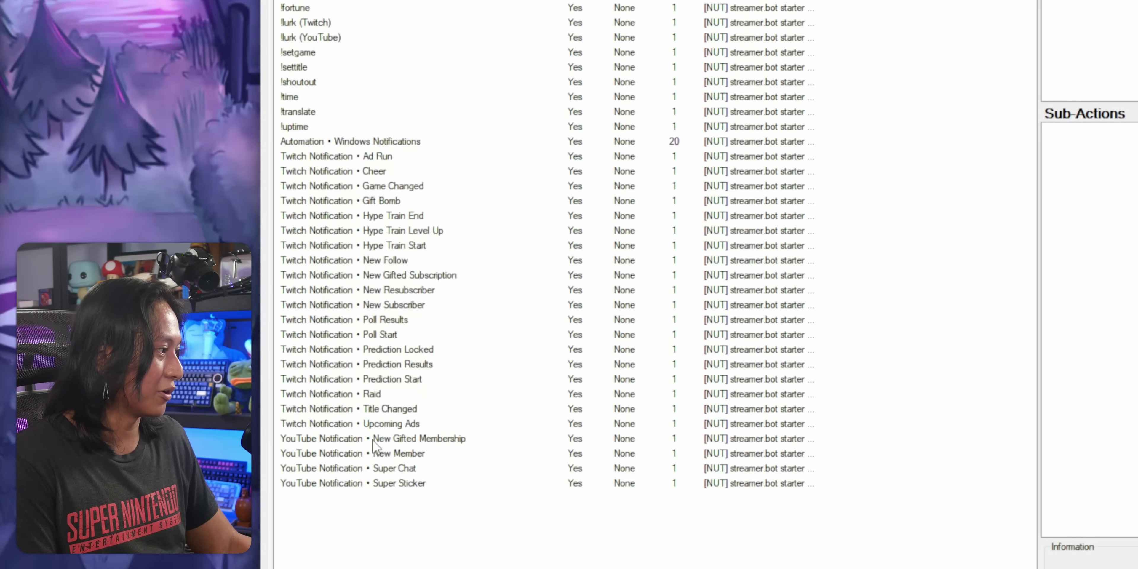
left_click(373, 440)
left_click(383, 486)
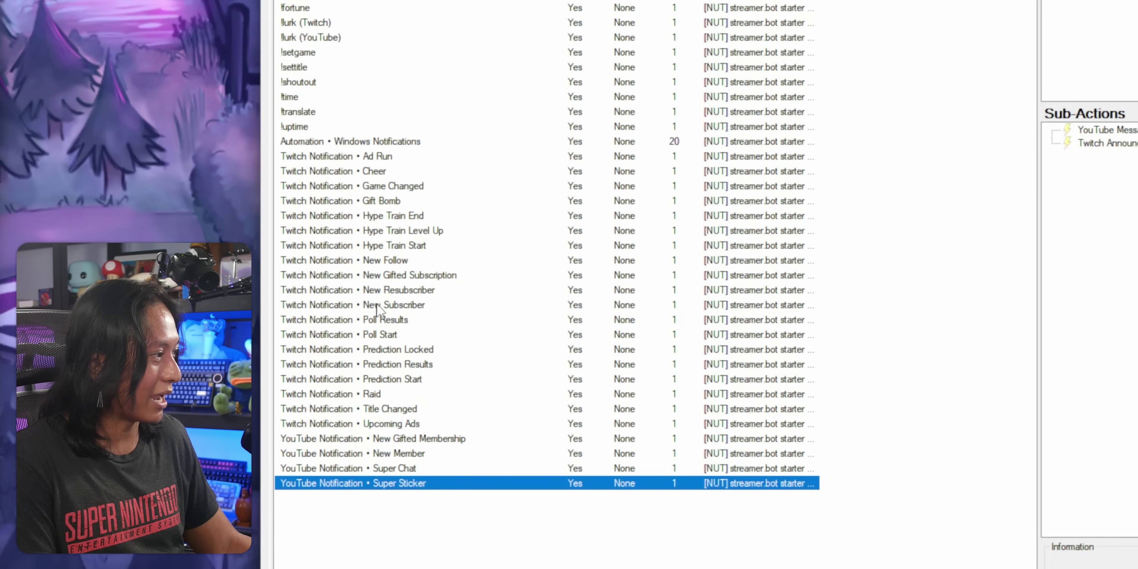
left_click(382, 321)
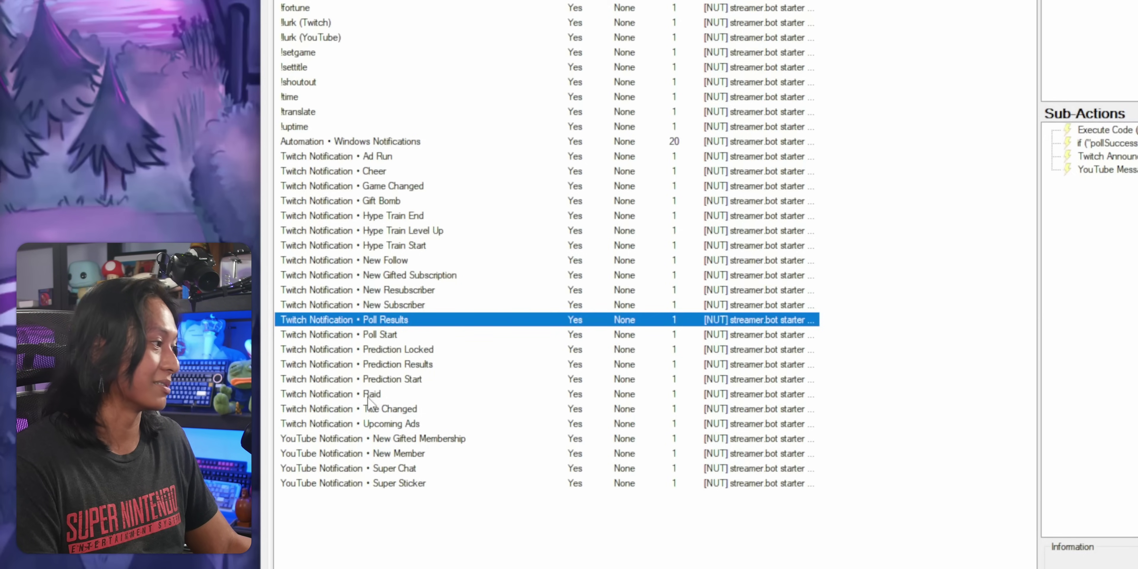
Review the Subscription trigger and the Twitch Announce message of the Twitch Notification • New Subscriber action
left_click(377, 305)
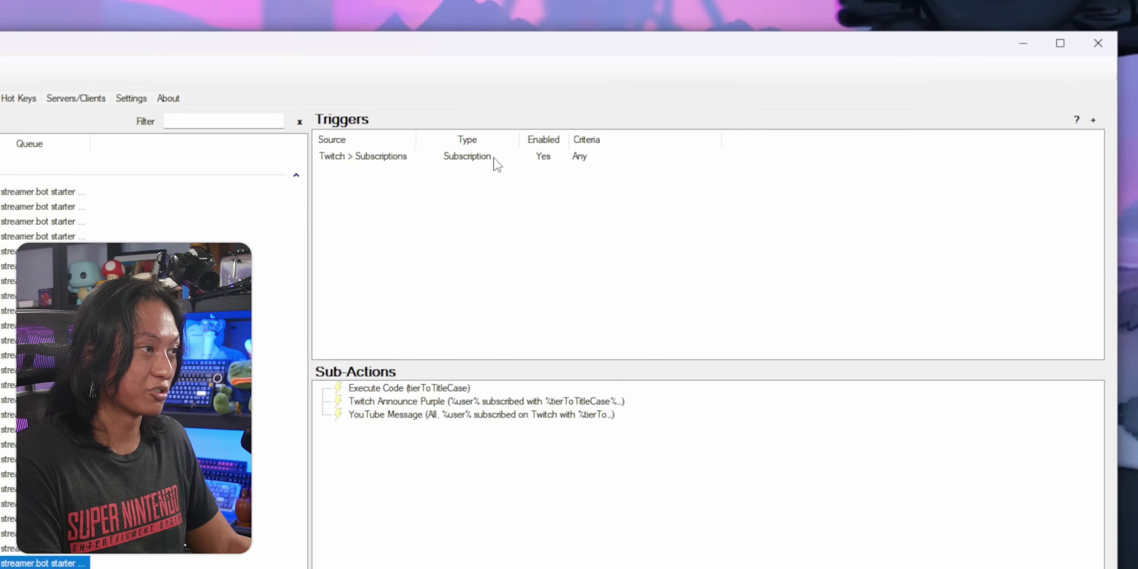
left_click(494, 158)
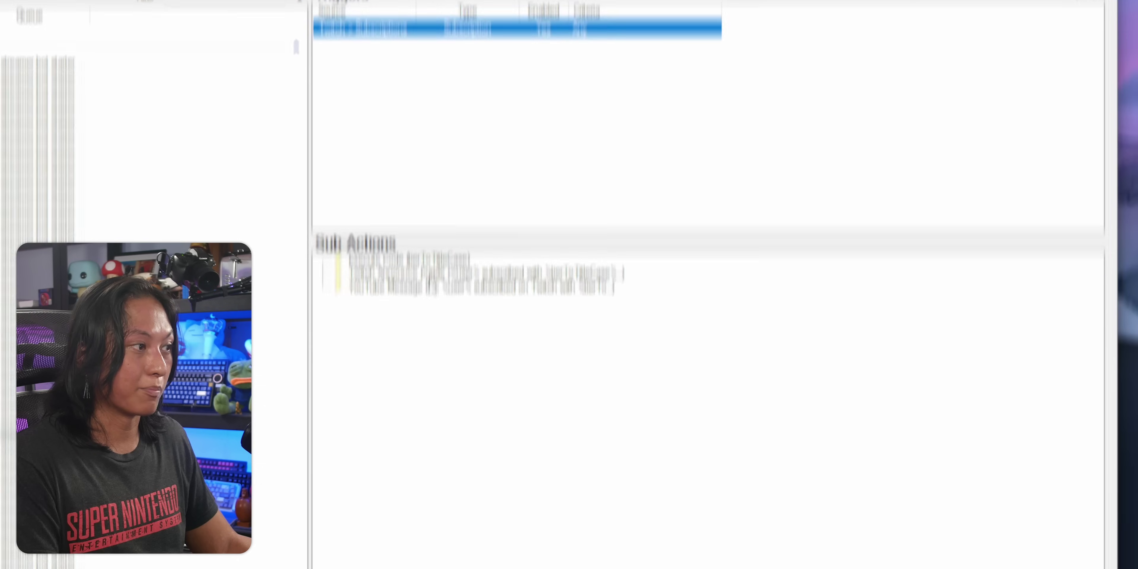
left_click(426, 402)
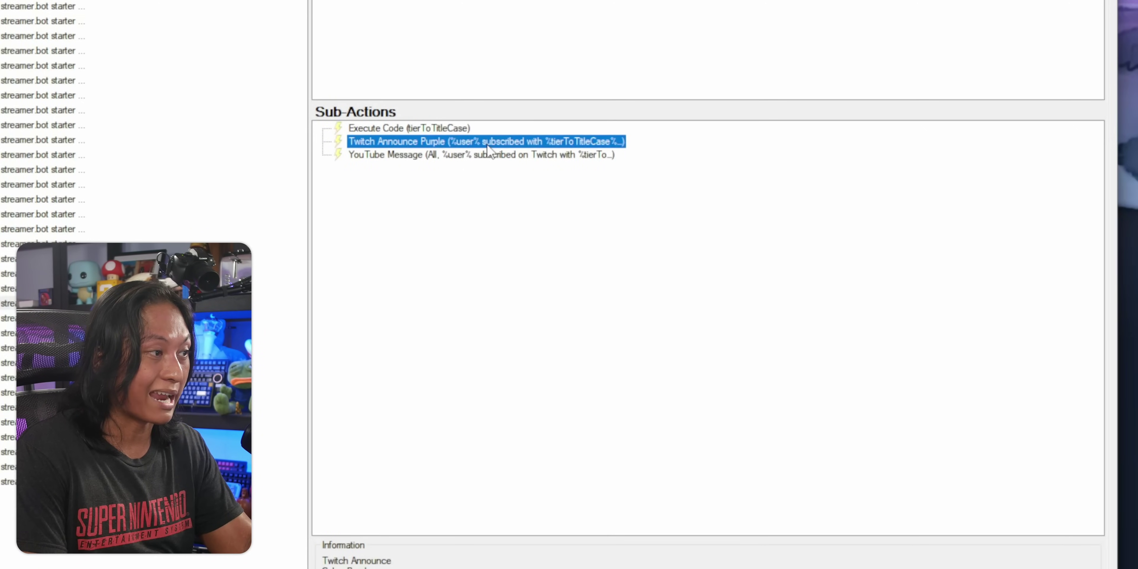
right_click(487, 144)
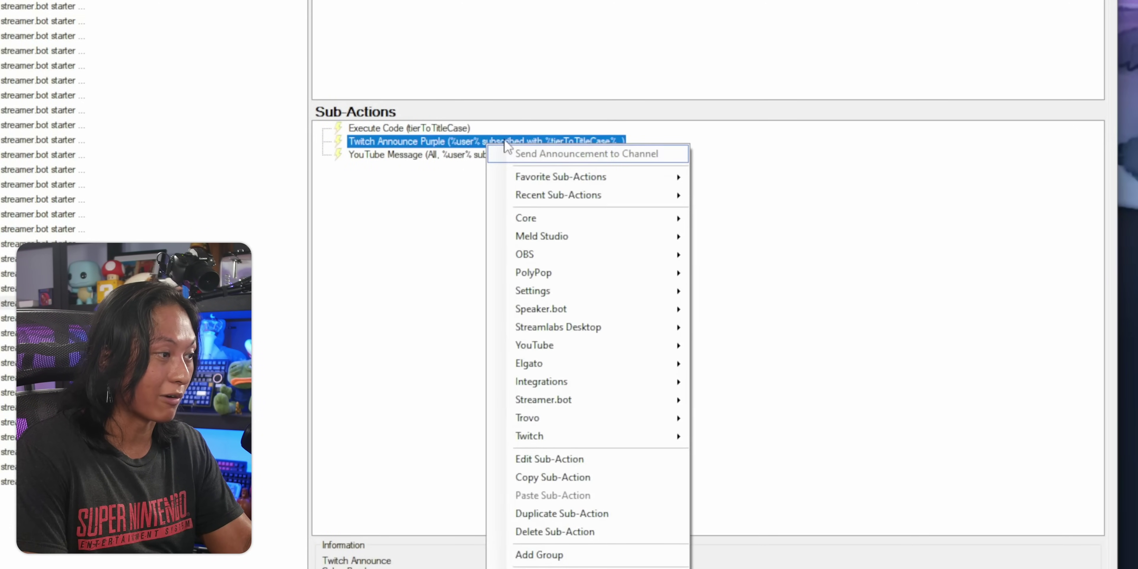
left_click(643, 460)
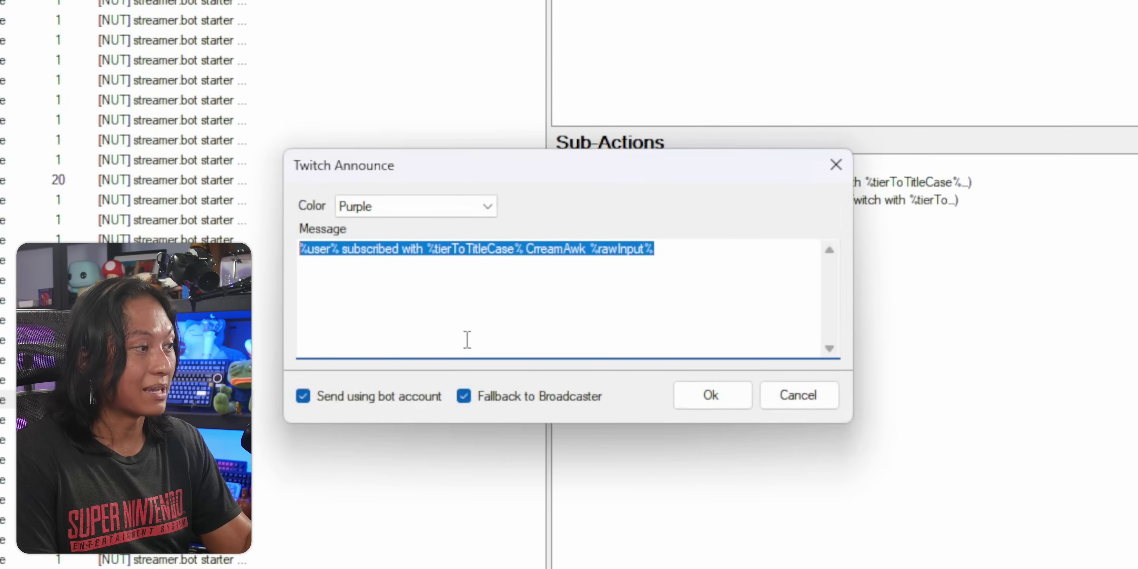
left_click(484, 323)
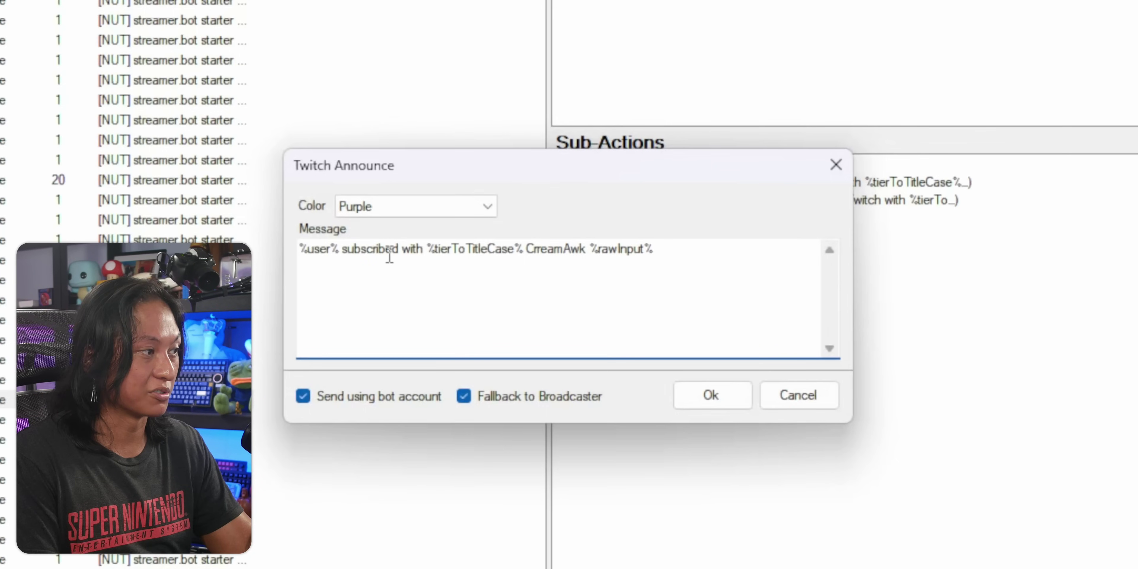
left_click(713, 396)
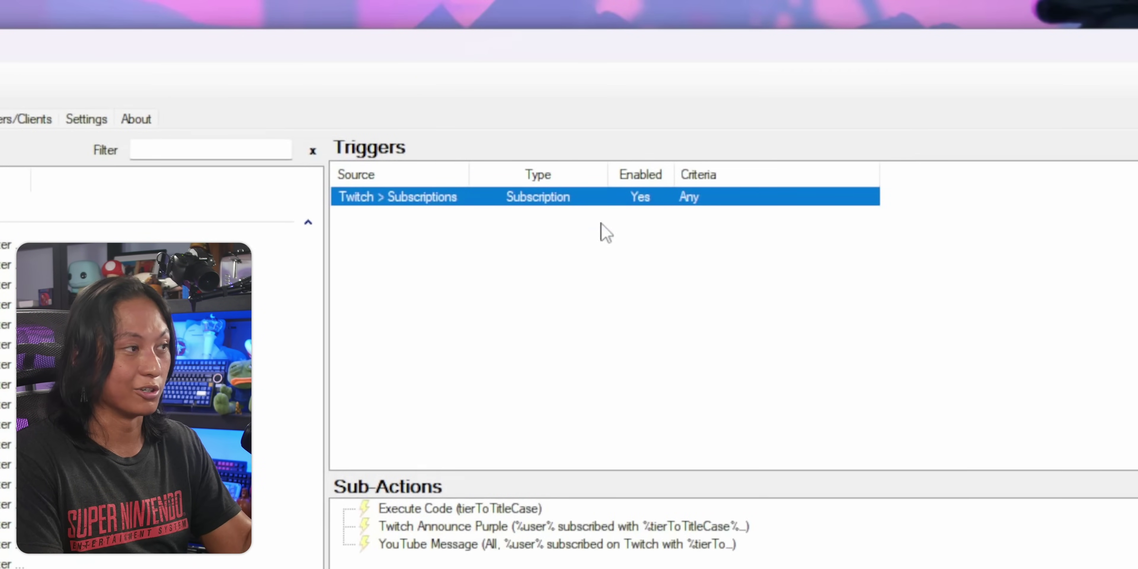
Move the chat window clear of the trigger list and test the New Subscriber action's Subscription trigger
key("alt+Tab")
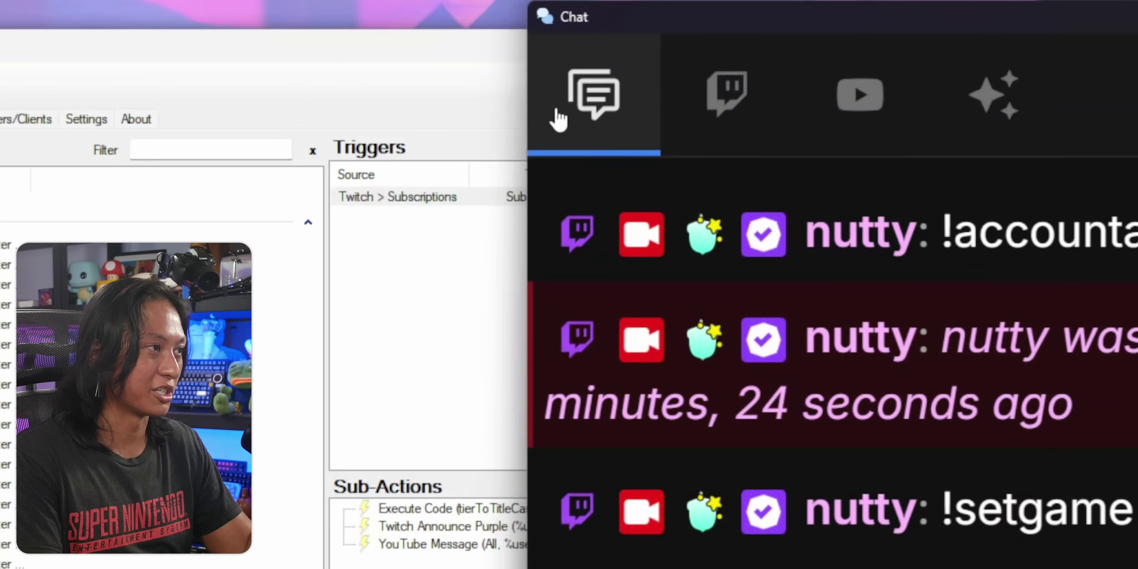
left_click_drag(857, 25, 14, 2)
right_click(656, 195)
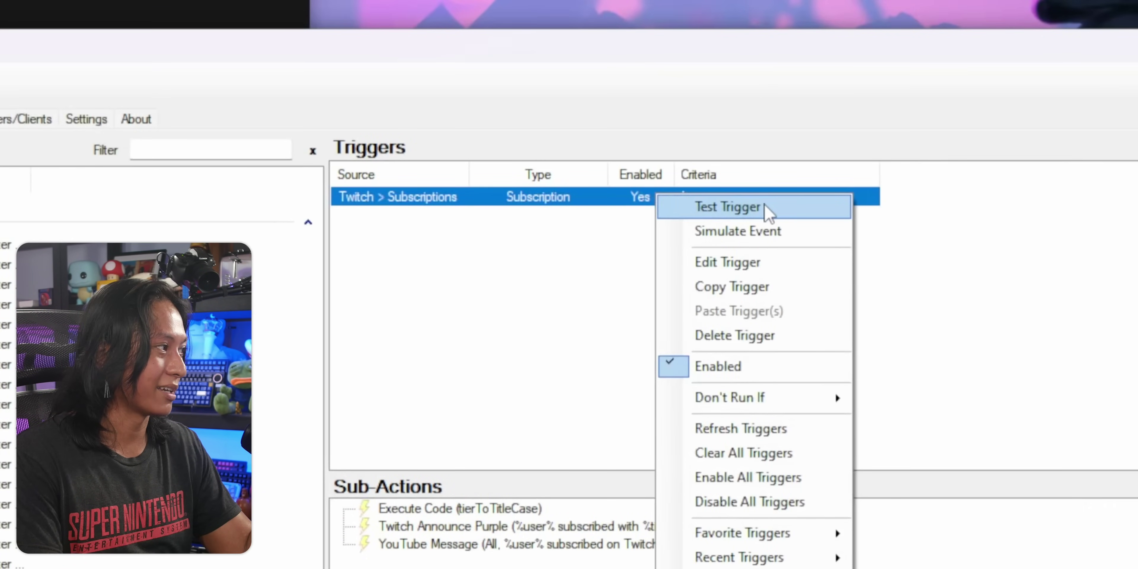
left_click(765, 206)
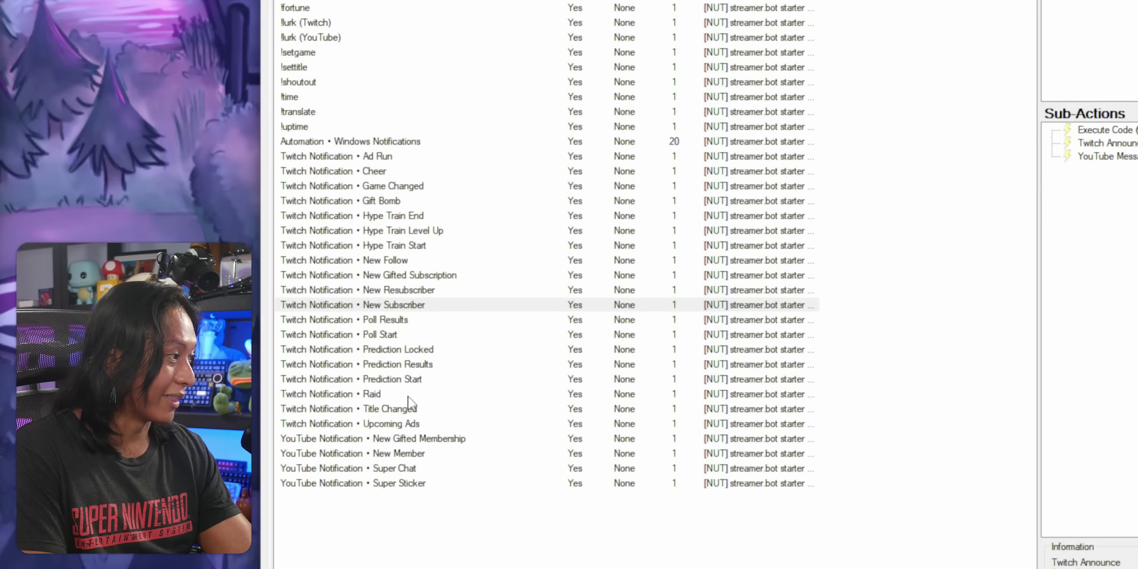
Select the Twitch Notification • Upcoming Ads action and test its Upcoming Ad trigger
left_click(346, 424)
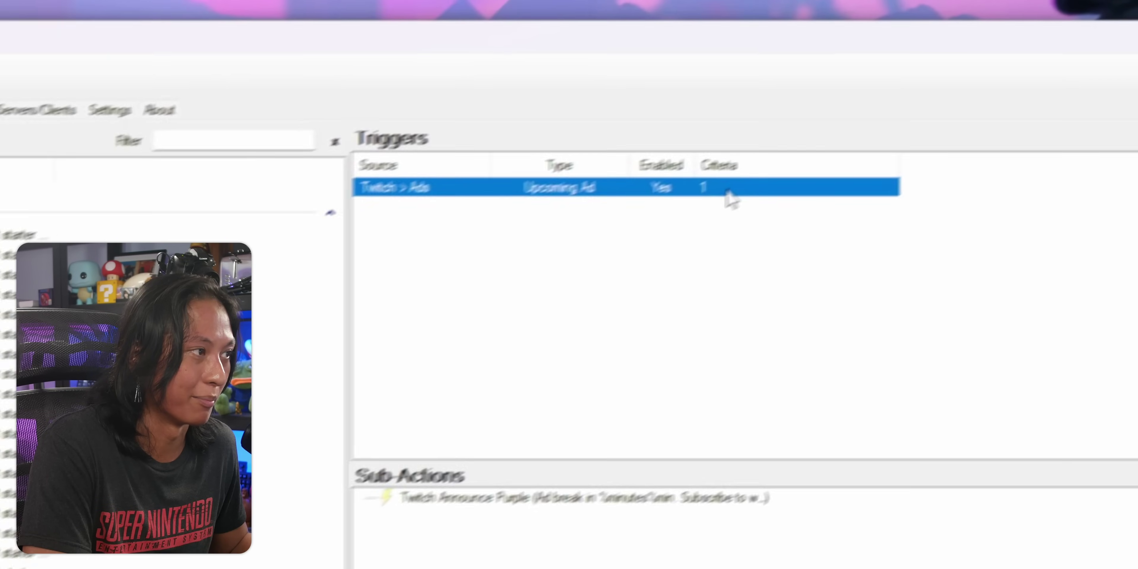
right_click(731, 194)
left_click(799, 230)
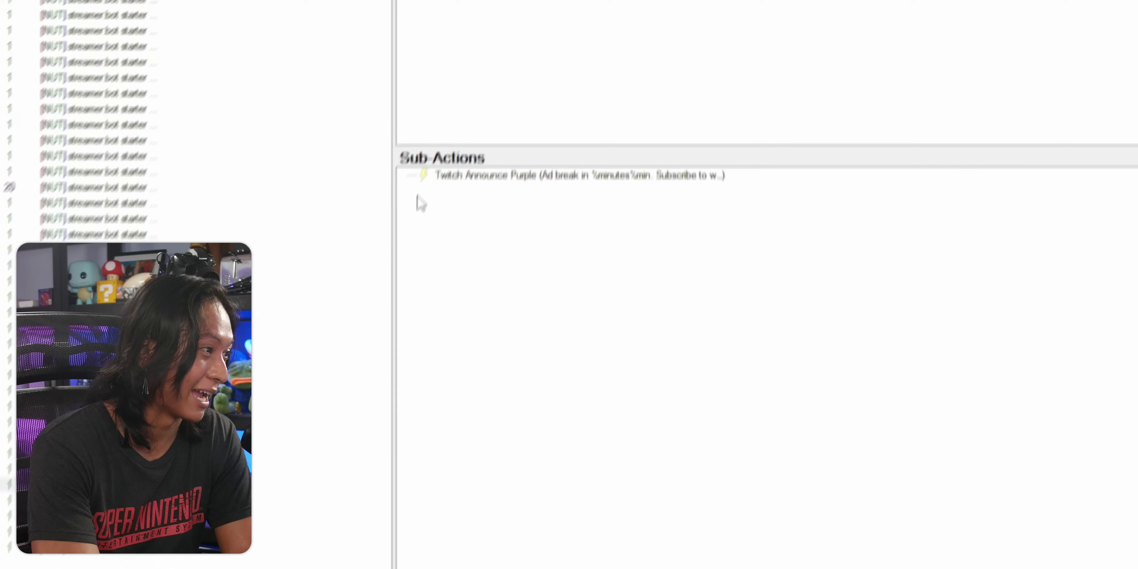
Add a Play Sound sub-action with D:\Downloads\output.mp3 to the Upcoming Ads action and test its trigger with the sound
right_click(357, 531)
mouse_move(509, 226)
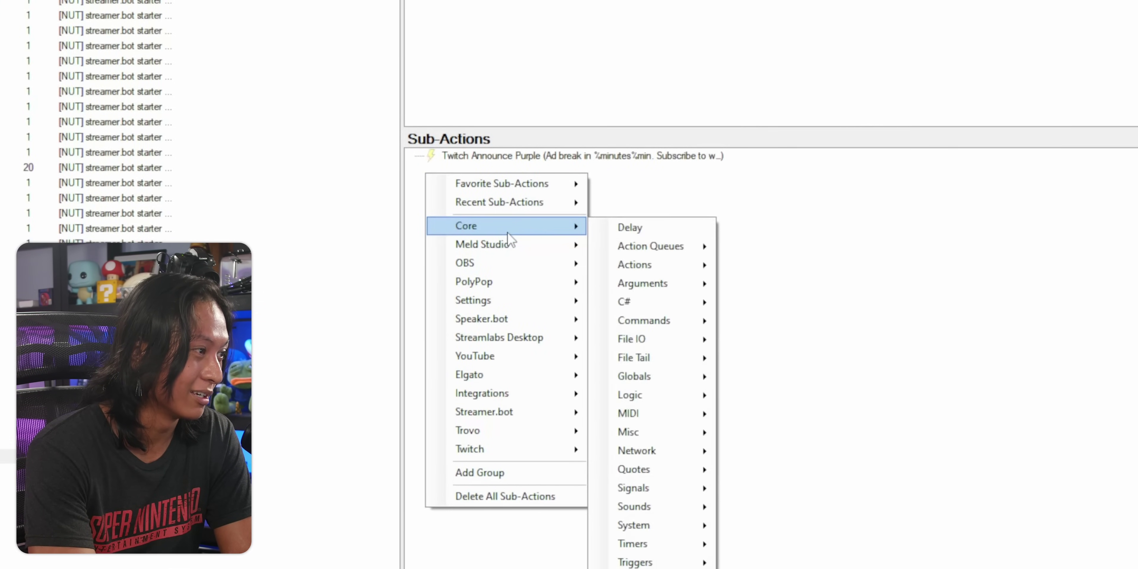
mouse_move(694, 508)
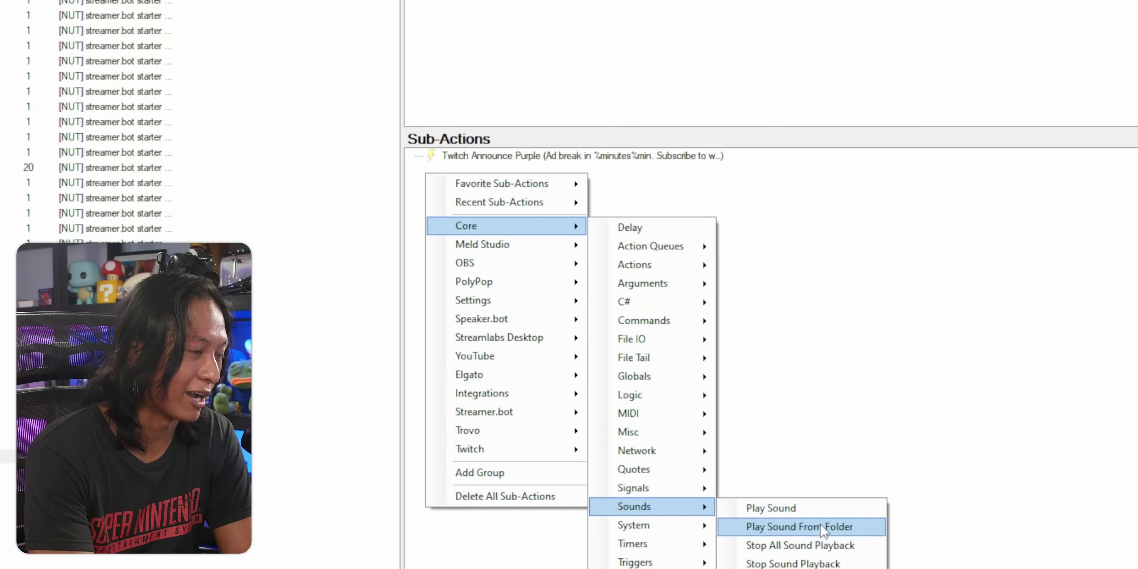
left_click(826, 507)
left_click(683, 285)
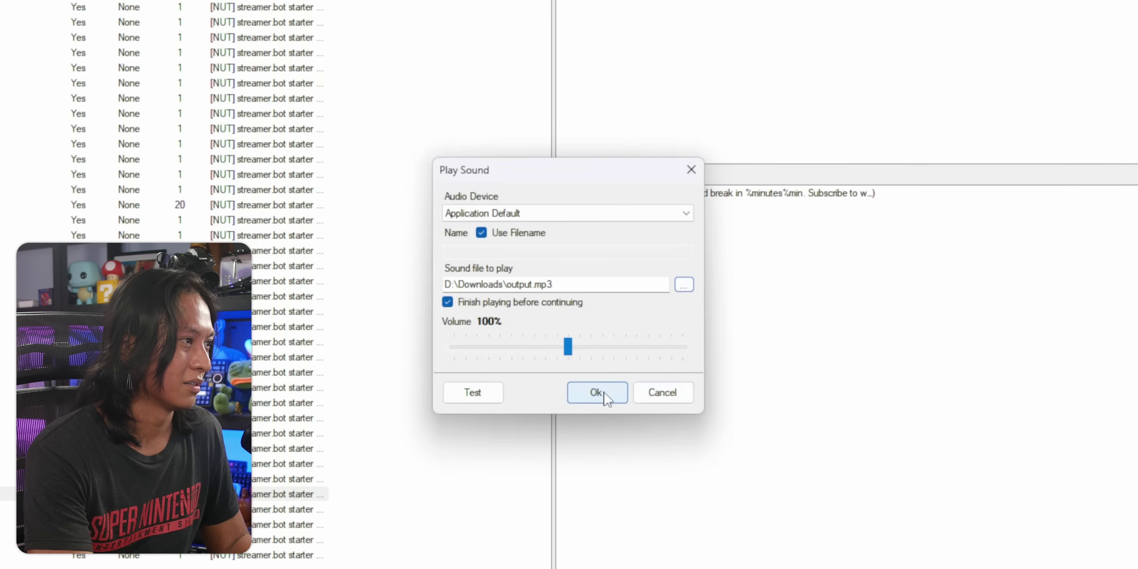
left_click(601, 394)
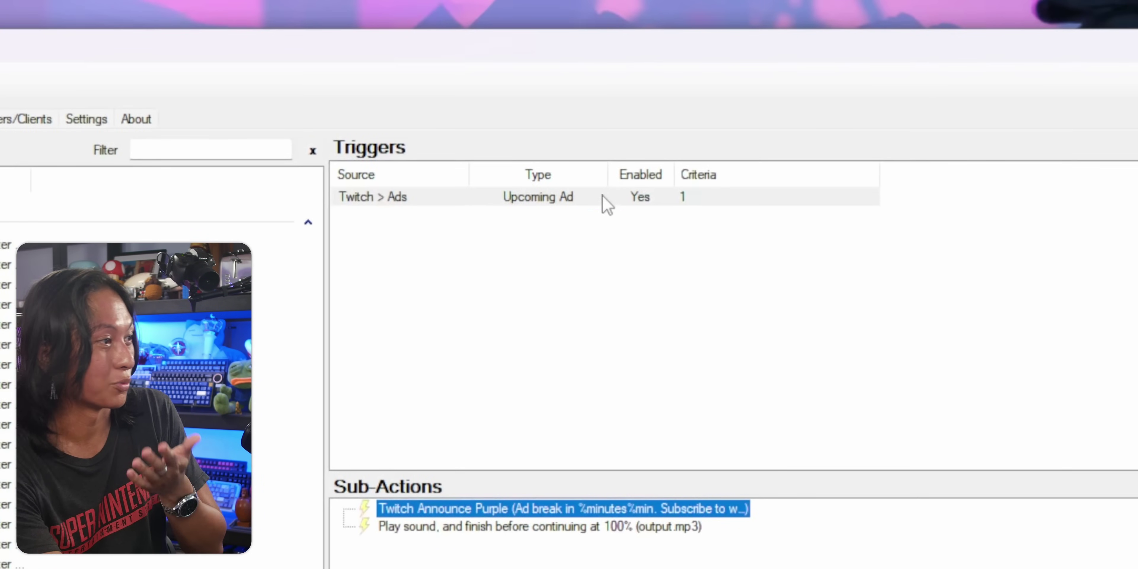
right_click(605, 203)
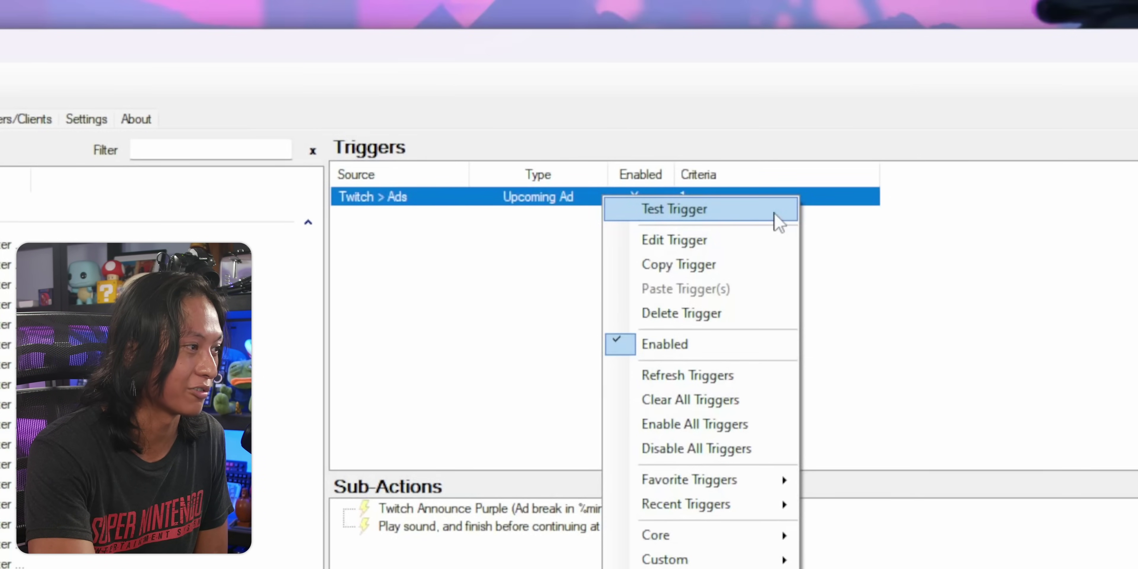
left_click(778, 221)
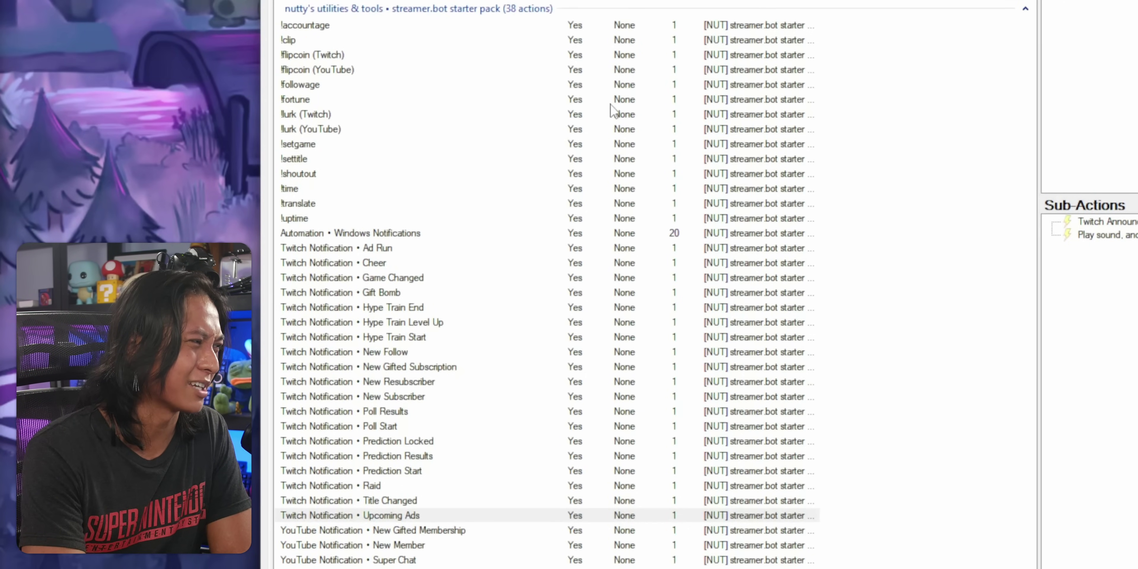
Select the Automation • Windows Notifications action and test its Twitch Subscription trigger
left_click(490, 235)
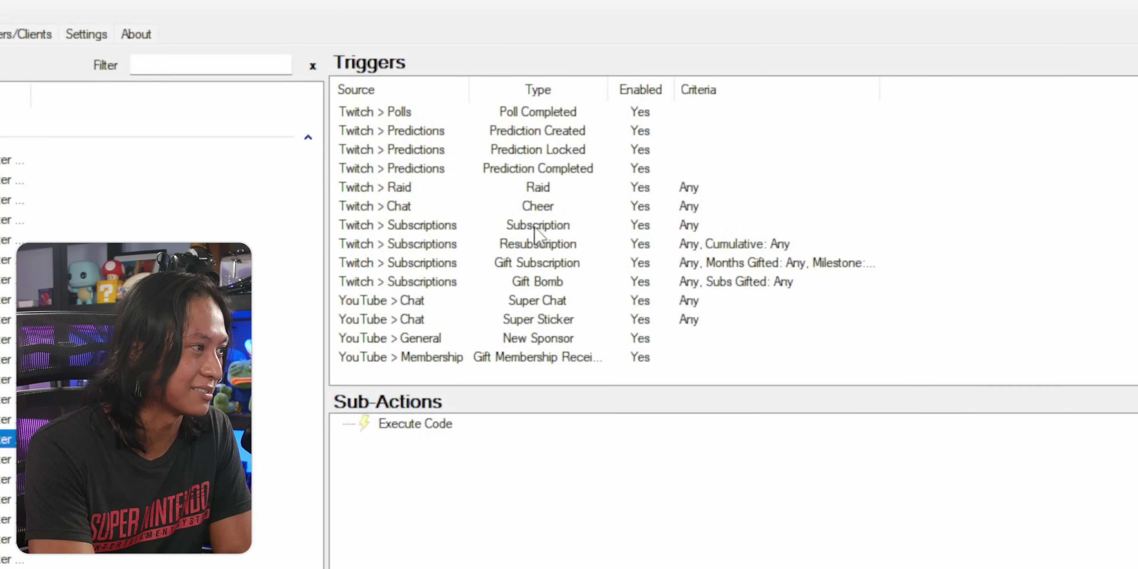
left_click(1110, 158)
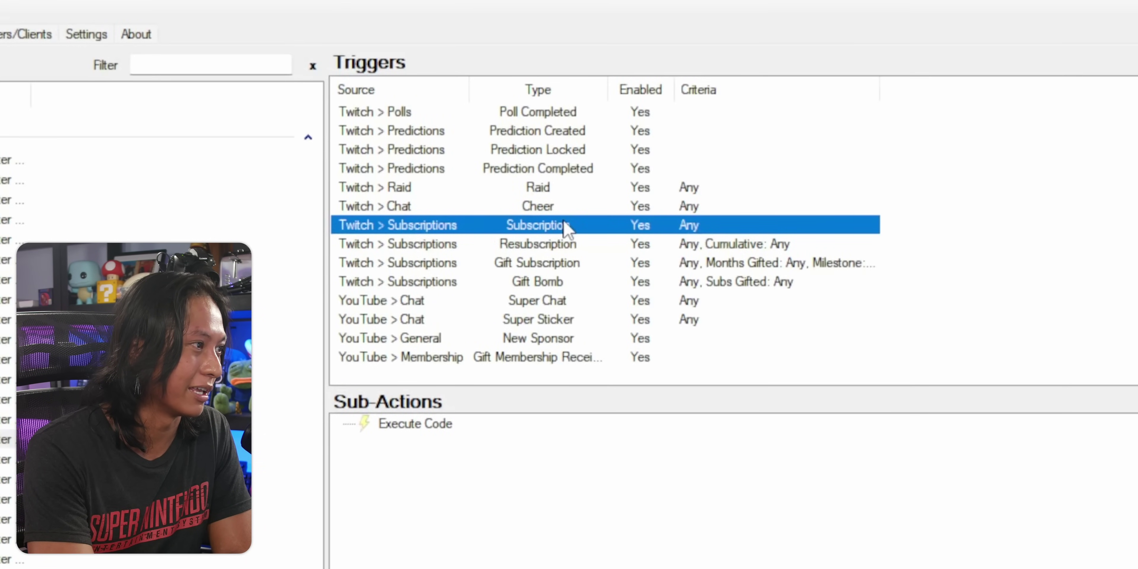
right_click(582, 233)
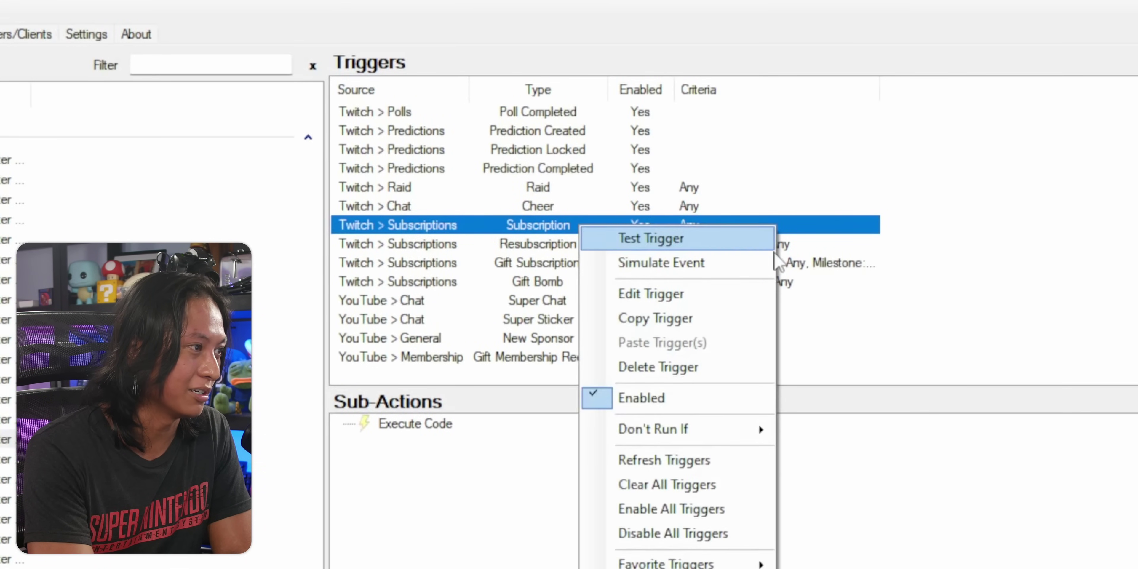
left_click(746, 240)
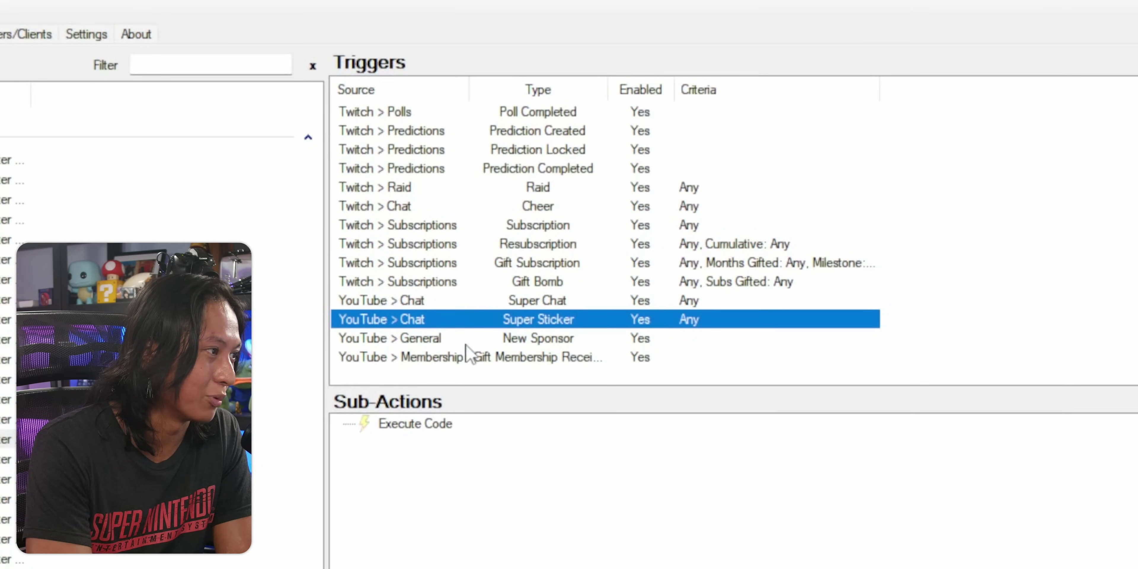
Test the Hype Train Start trigger of the Windows Notifications action
scroll(468, 351, "up", 2)
left_click(577, 150)
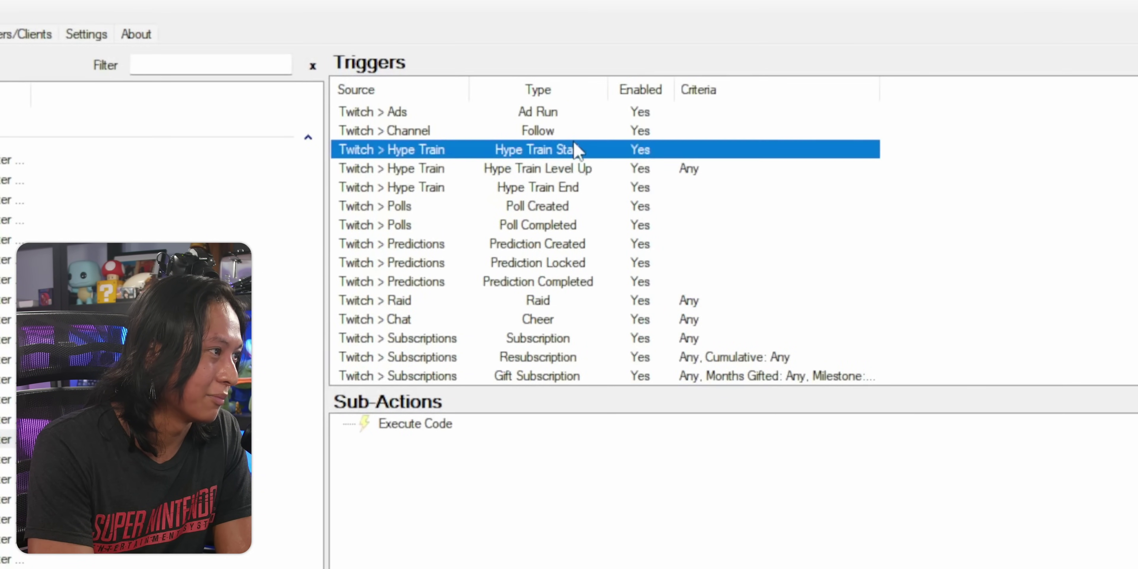
right_click(574, 145)
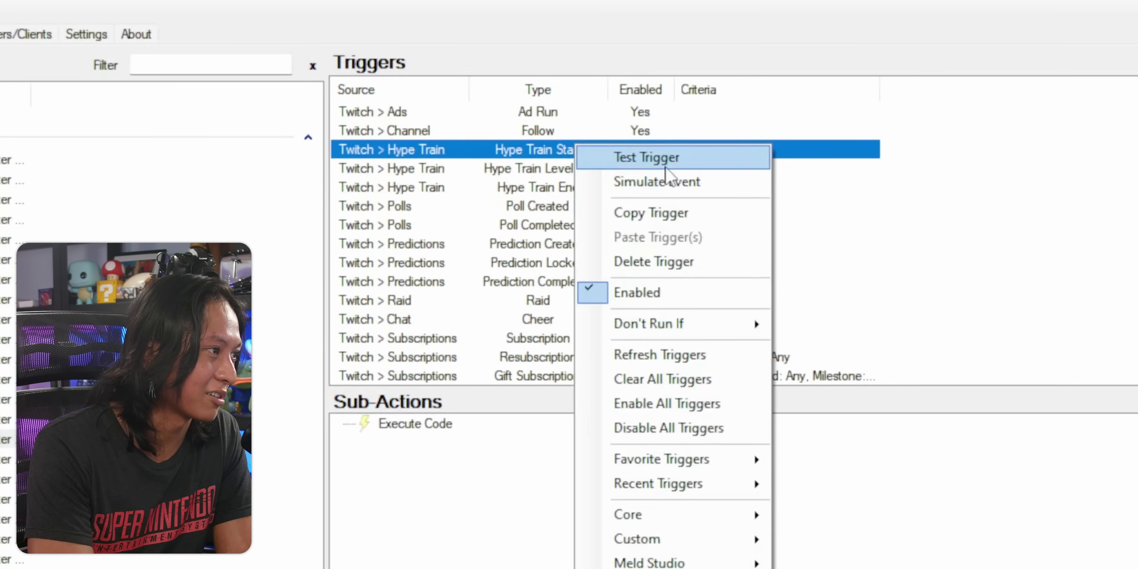
left_click(693, 158)
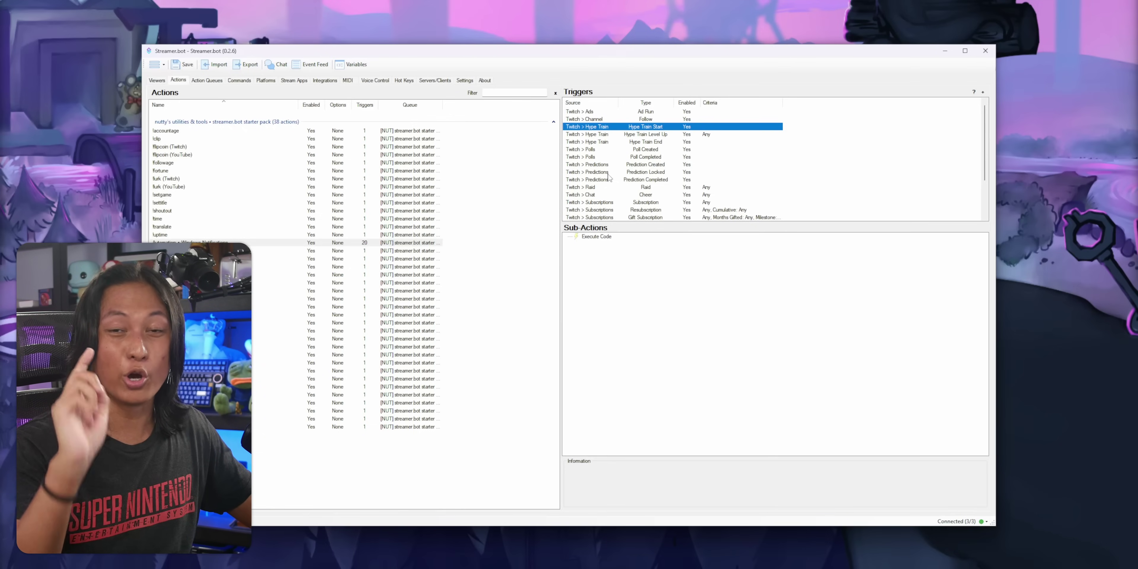
Switch to Windows Settings, search for "notifications" and open the Notifications & actions page
key("super+i")
type("notifications")
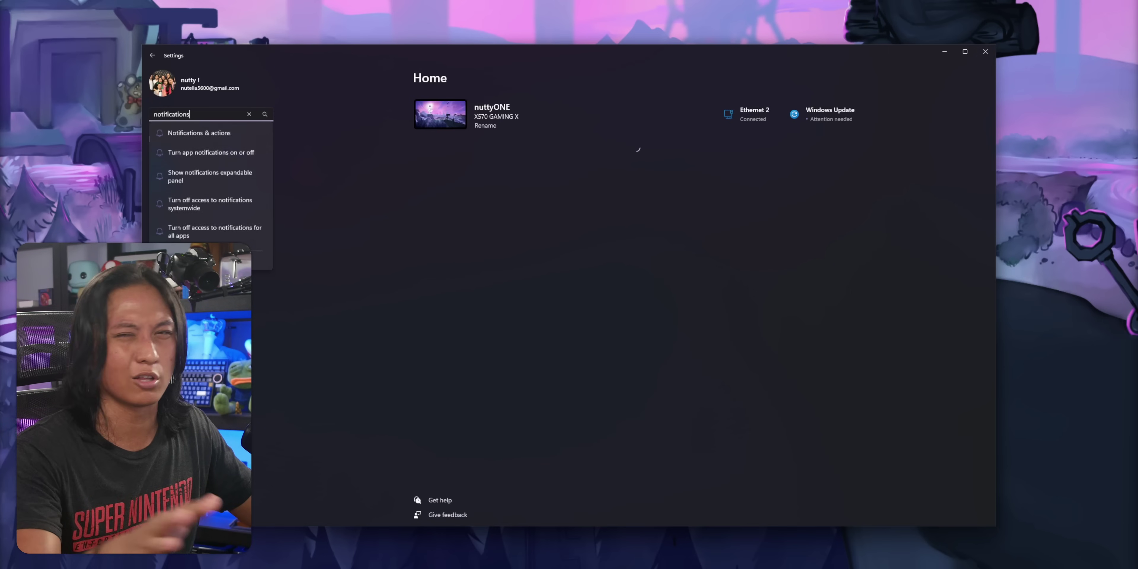
left_click(212, 132)
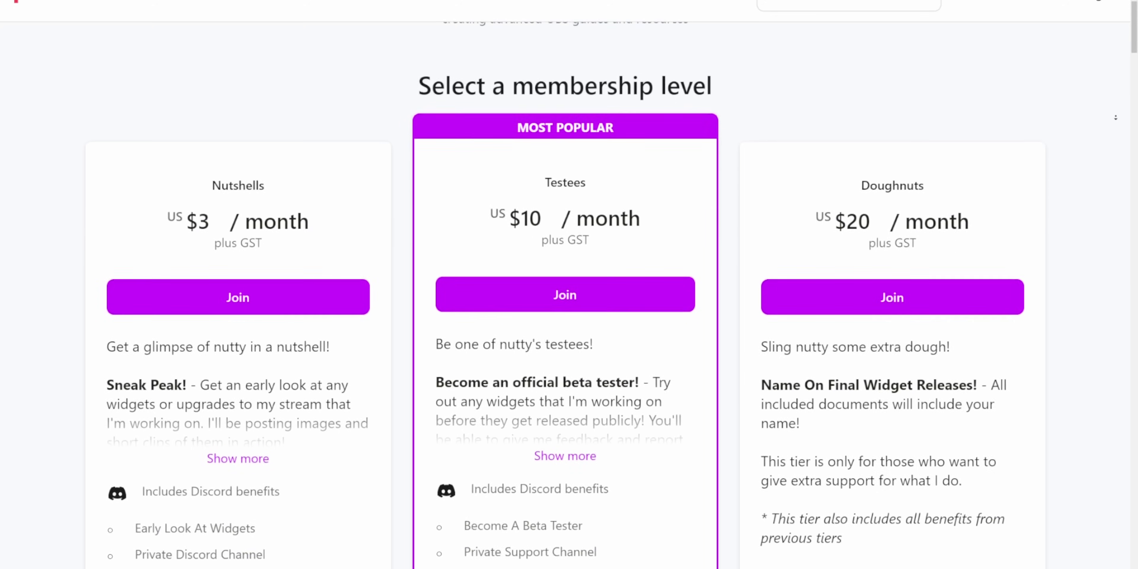
scroll(570, 309, "down", 2)
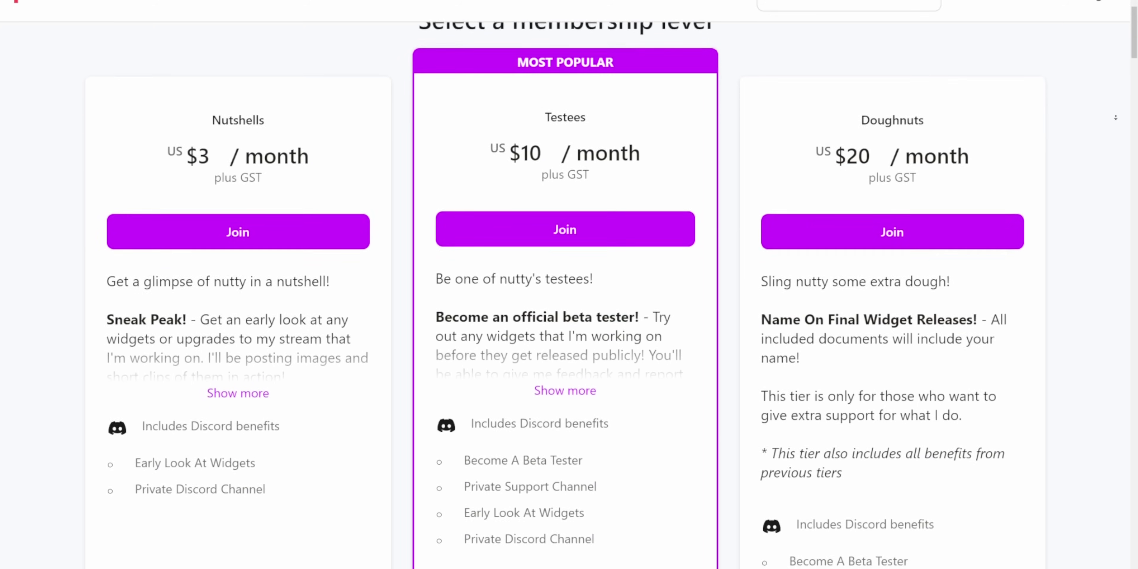
scroll(569, 309, "down", 2)
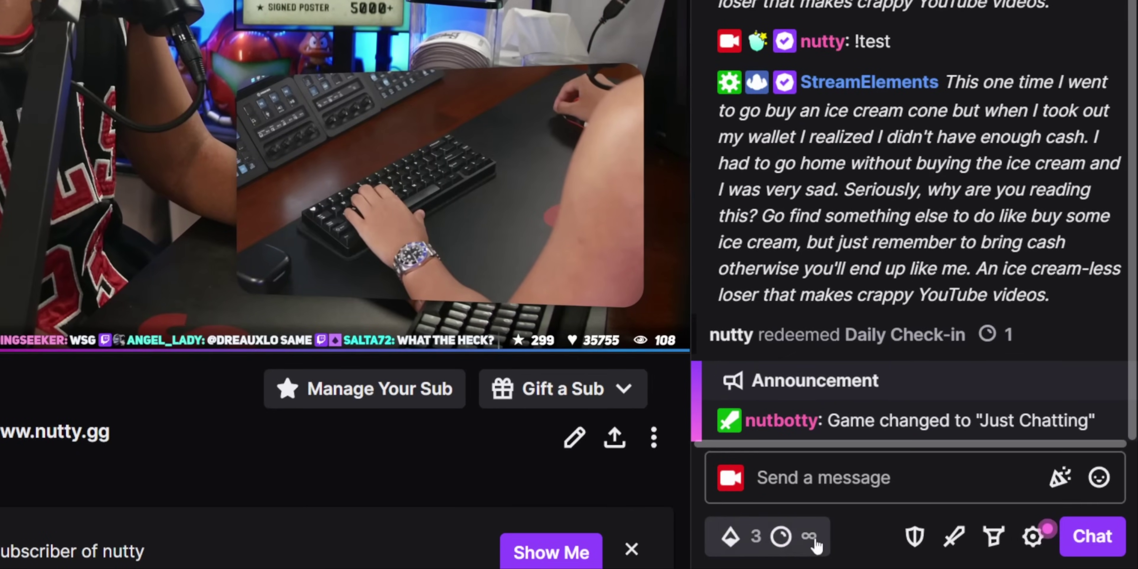
Switch to the Twitch channel's chat and redeem the Daily Check-in channel point reward
left_click(928, 548)
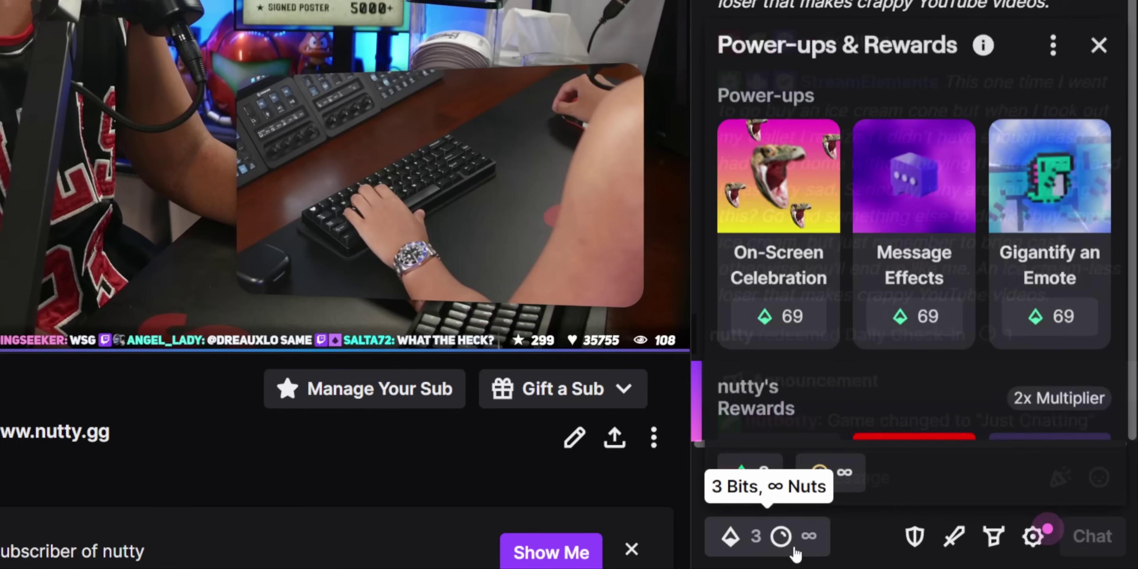
scroll(906, 424, "down", 5)
left_click(967, 256)
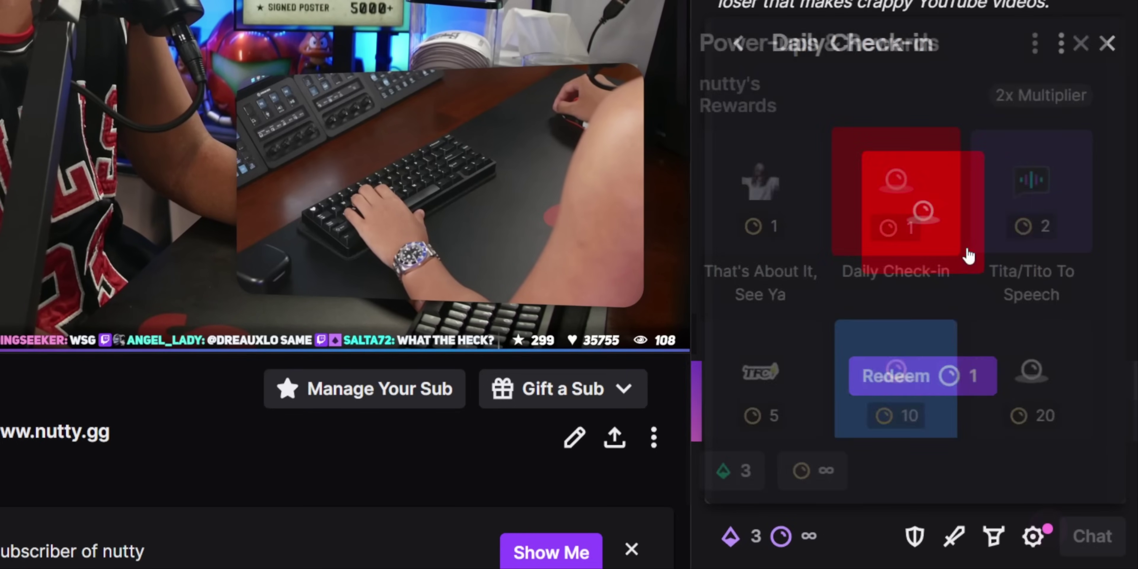
left_click(973, 378)
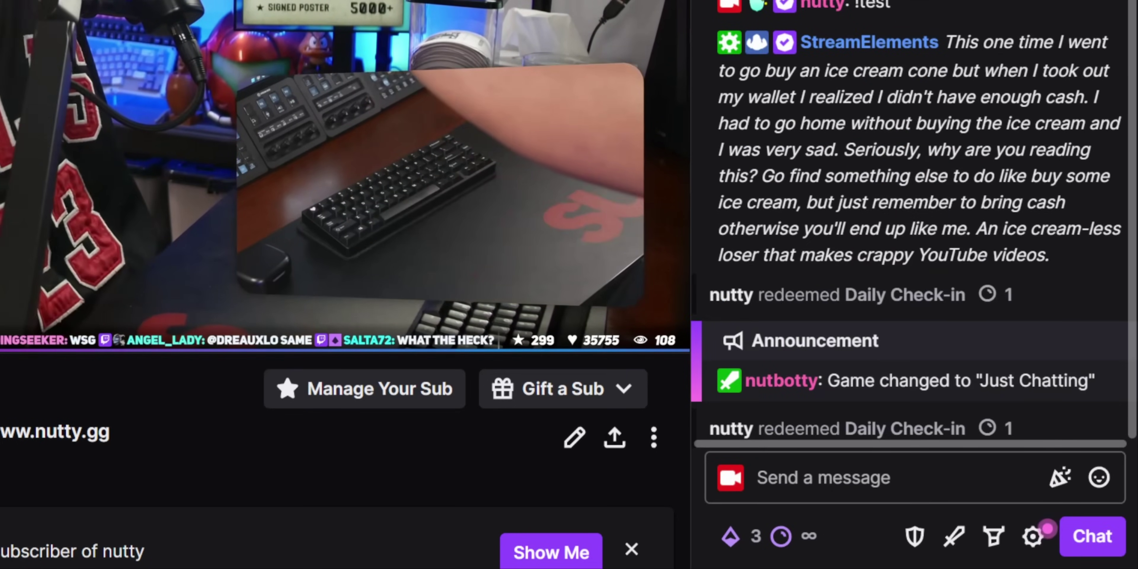